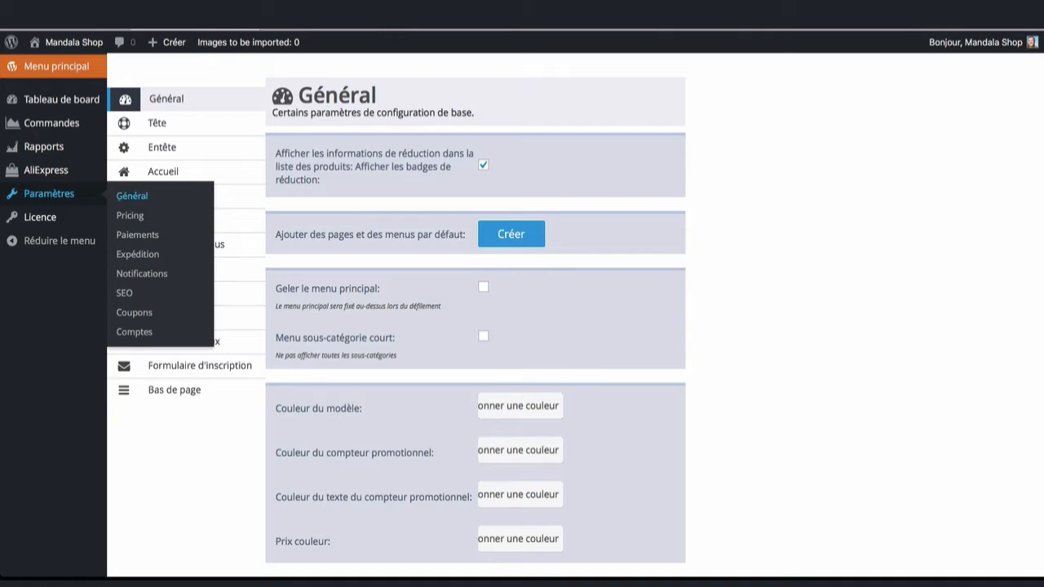
Step: Open the AliDropship Général settings page, where the default currency is still US Dollar ($)
{"action": "left_click", "coordinate": [120, 196]}
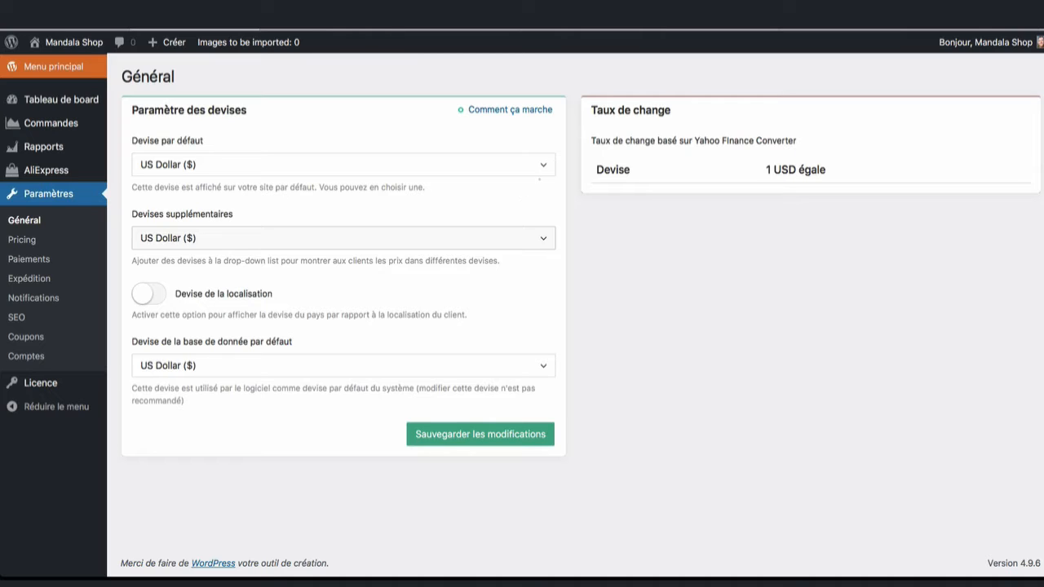
Step: Change the store's default currency from US Dollar to Euro (€) and save
{"action": "left_click", "coordinate": [343, 165]}
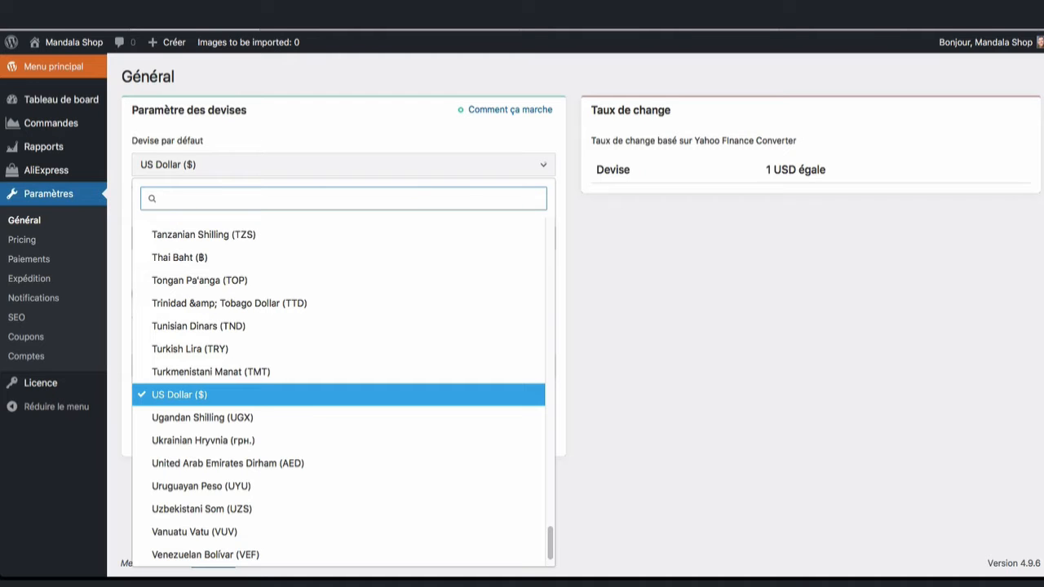
{"action": "scroll", "coordinate": [396, 273], "scroll_direction": "up", "scroll_amount": 15}
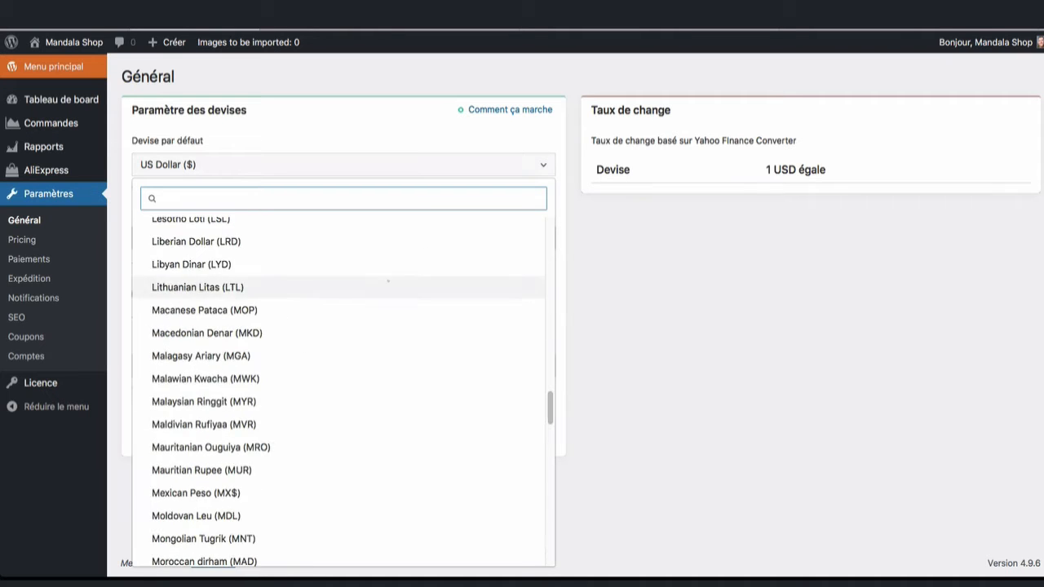
{"action": "scroll", "coordinate": [388, 281], "scroll_direction": "up", "scroll_amount": 9}
{"action": "scroll", "coordinate": [348, 362], "scroll_direction": "down", "scroll_amount": 9}
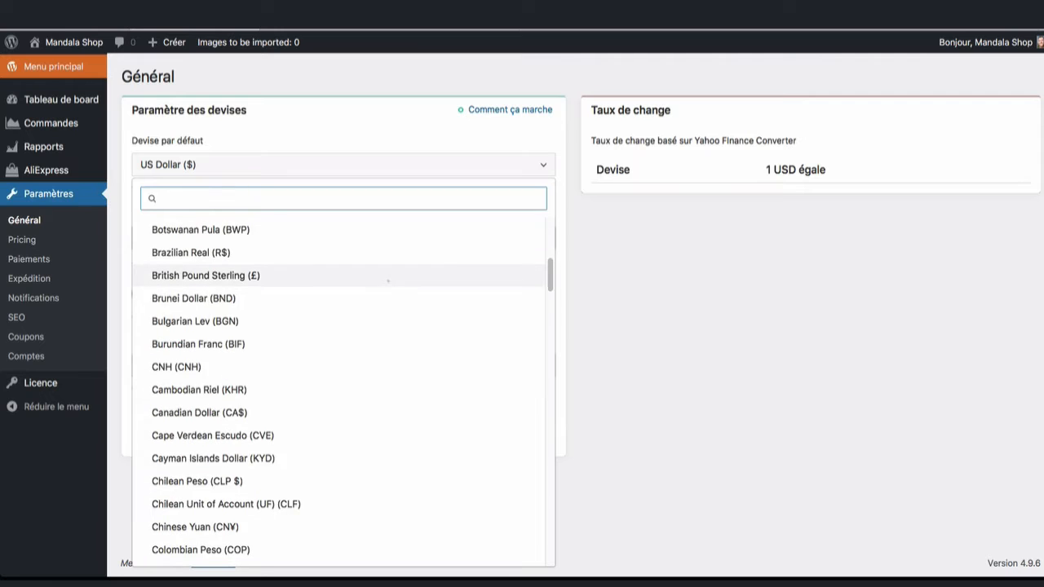
{"action": "left_click", "coordinate": [351, 405]}
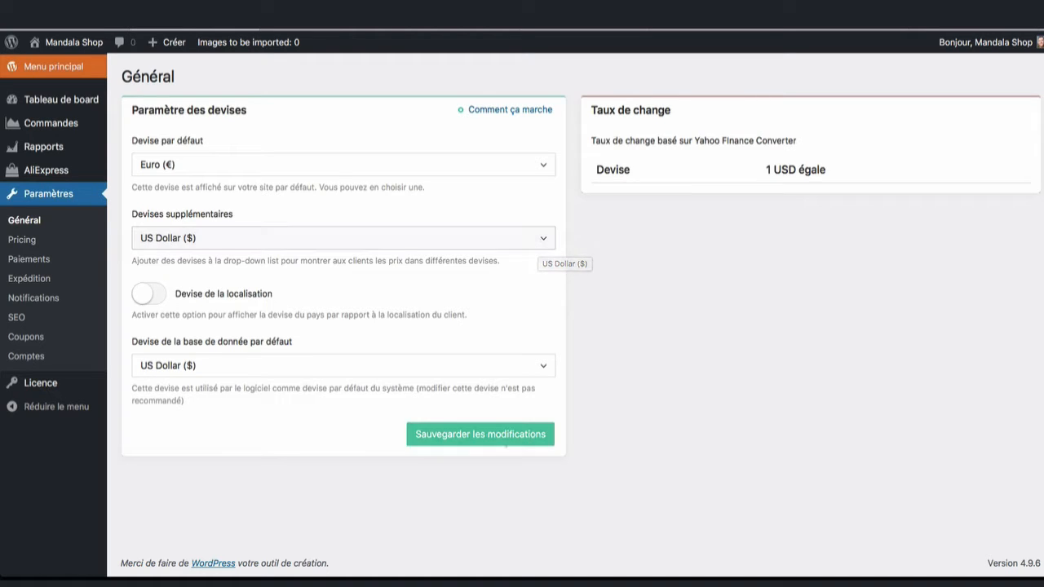
{"action": "left_click", "coordinate": [480, 434]}
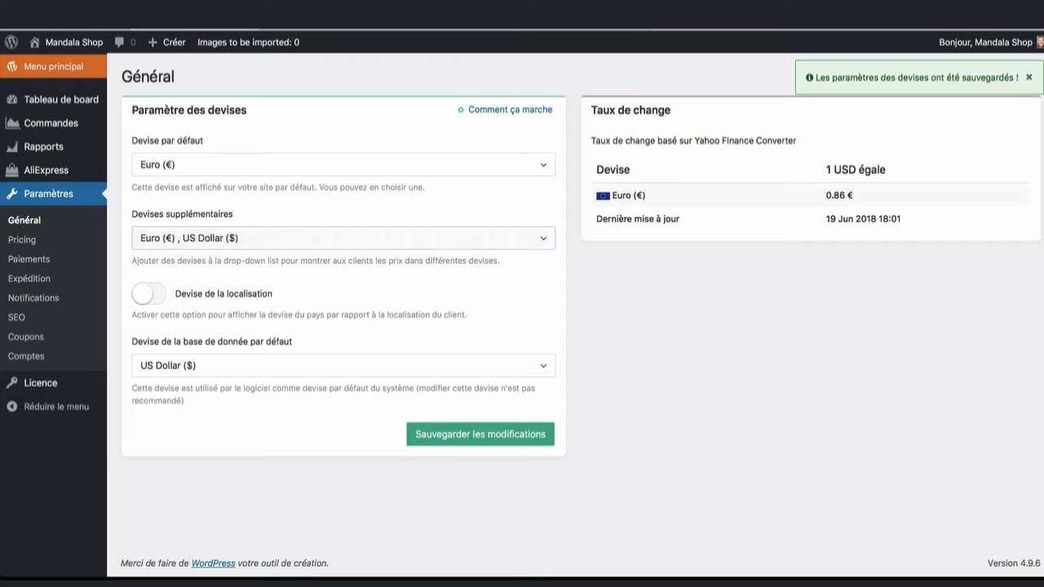
Step: Add Canadian Dollar and Swiss Franc to the additional currencies
{"action": "left_click", "coordinate": [408, 238]}
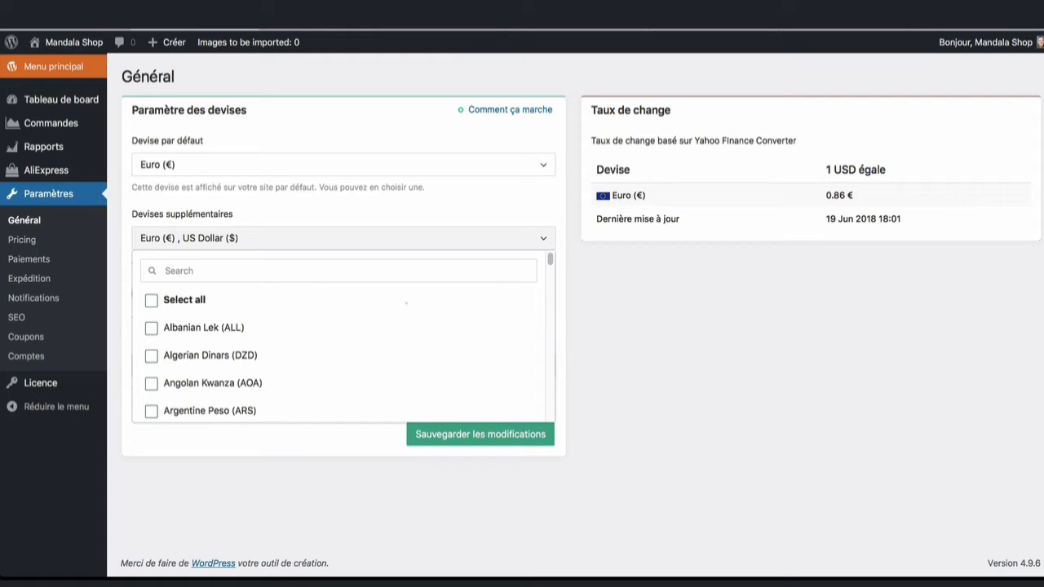
{"action": "left_click", "coordinate": [384, 271]}
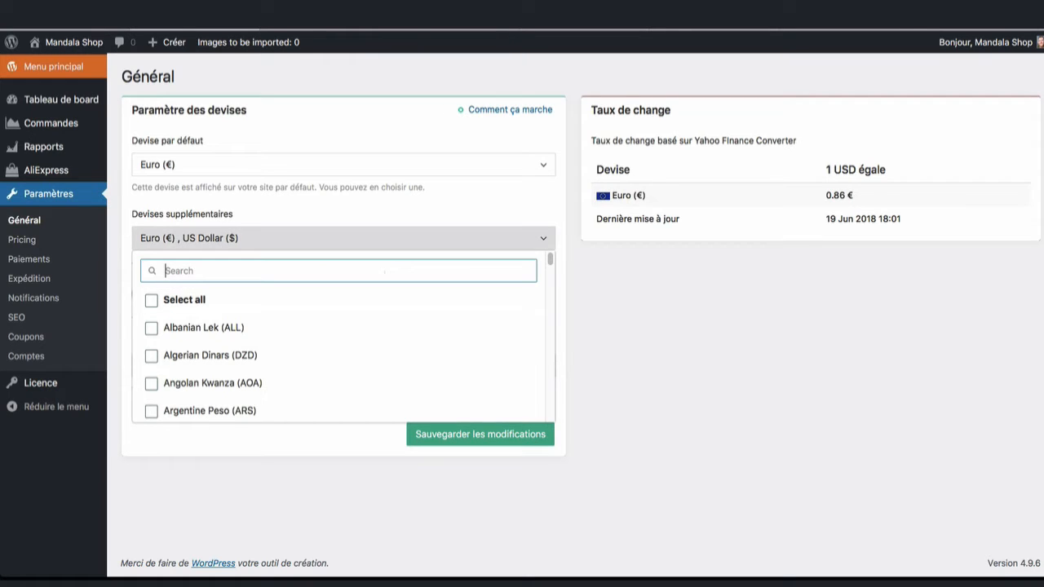
{"action": "type", "text": "cana"}
{"action": "left_click", "coordinate": [210, 328]}
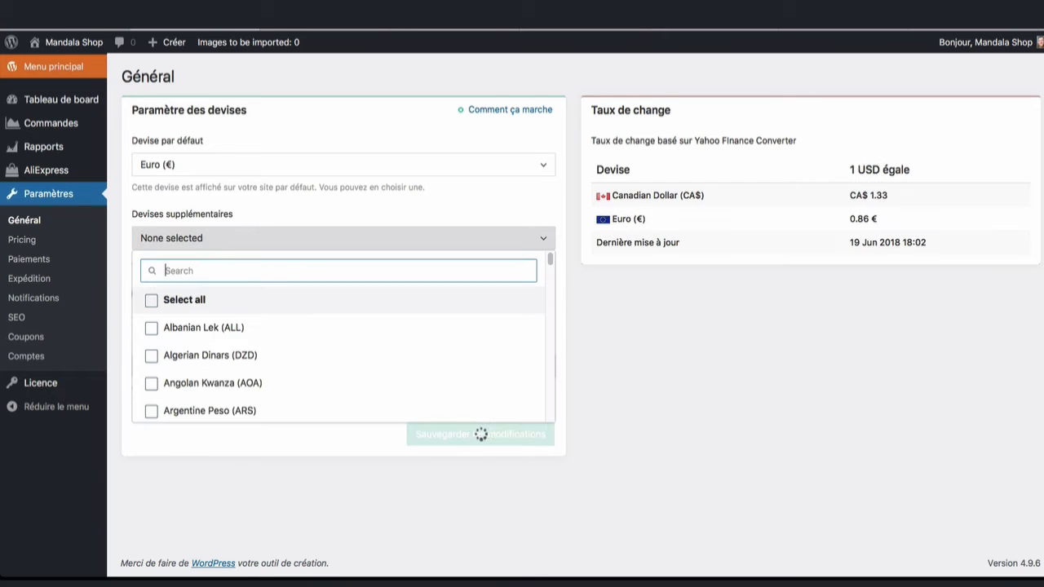
{"action": "type", "text": "swi"}
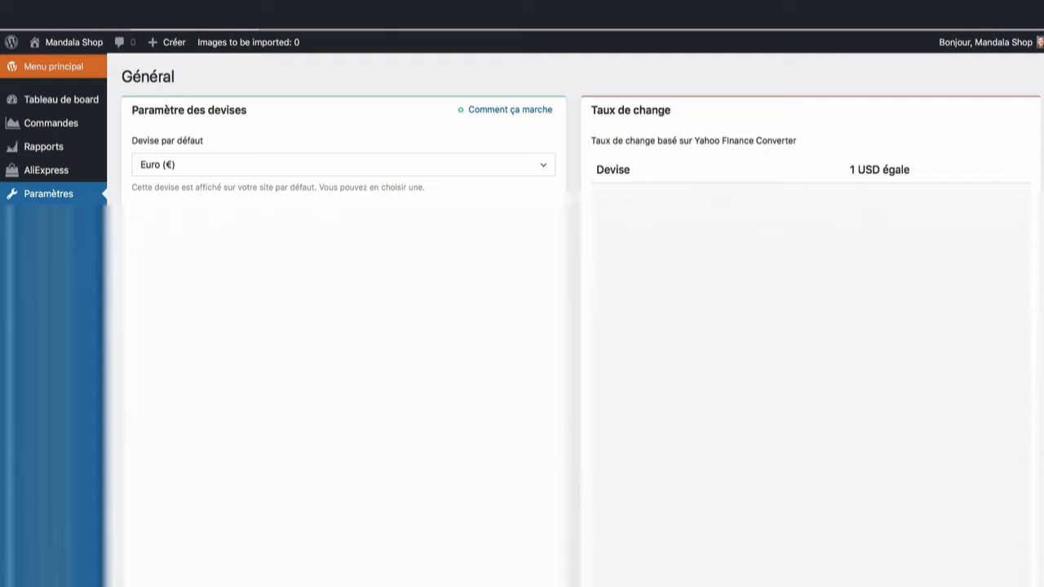
{"action": "type", "text": "ss"}
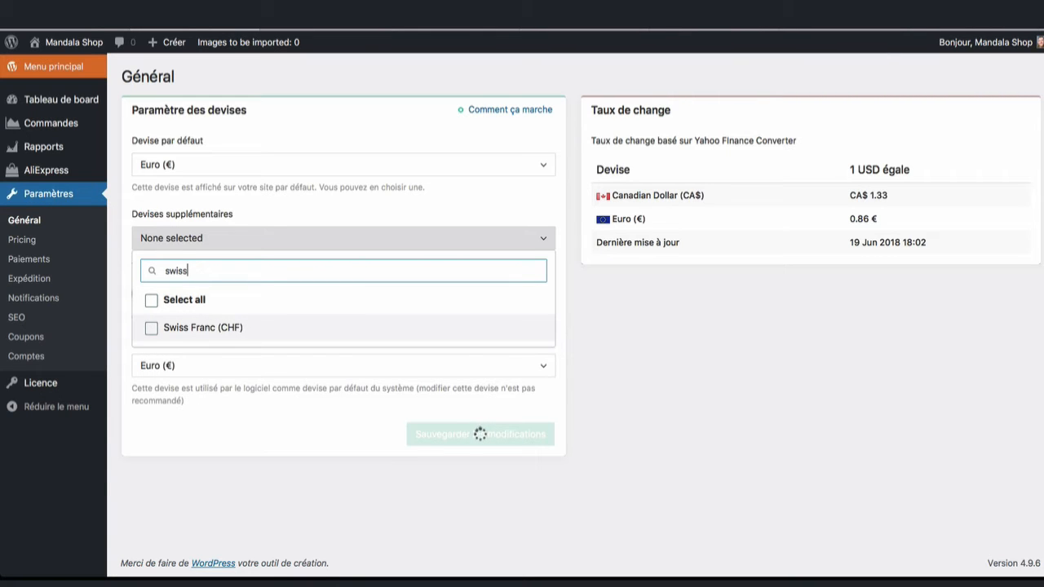
{"action": "left_click", "coordinate": [325, 329]}
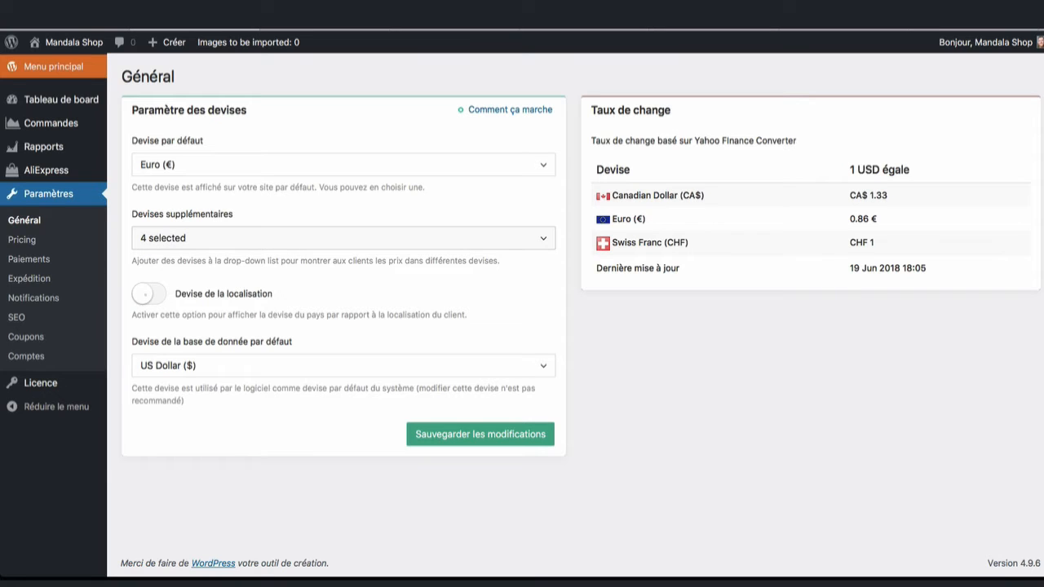
Step: Turn on visitor-location currency (Devise de la localisation) and save the currency settings
{"action": "left_click", "coordinate": [147, 294]}
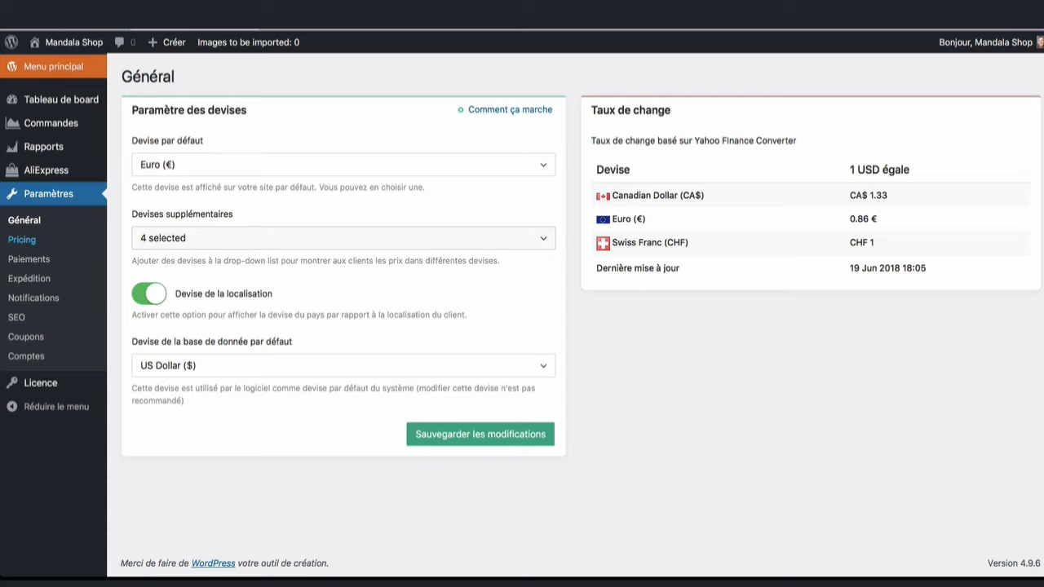
{"action": "left_click", "coordinate": [481, 434]}
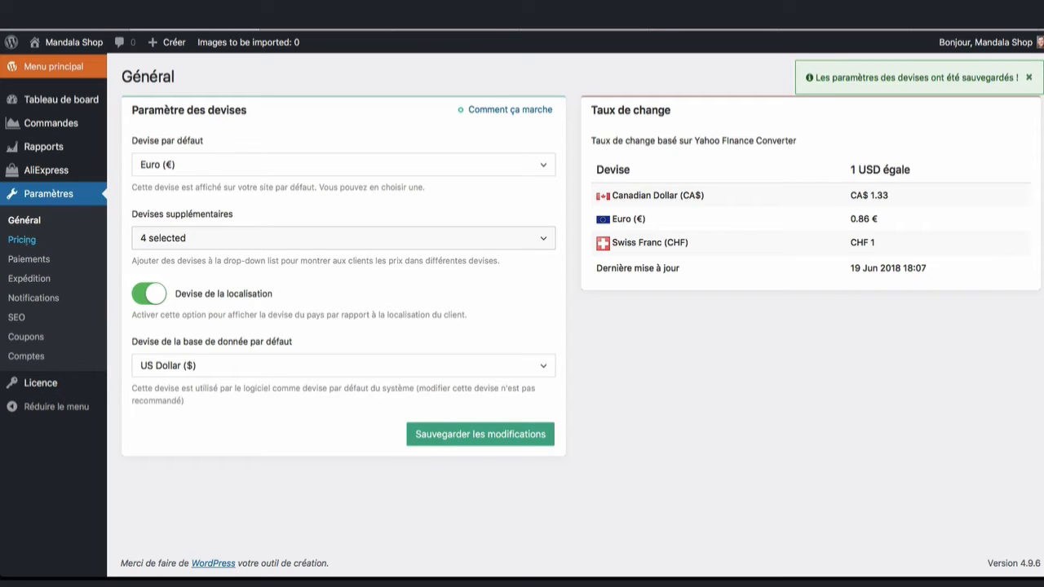
{"action": "left_click", "coordinate": [22, 239]}
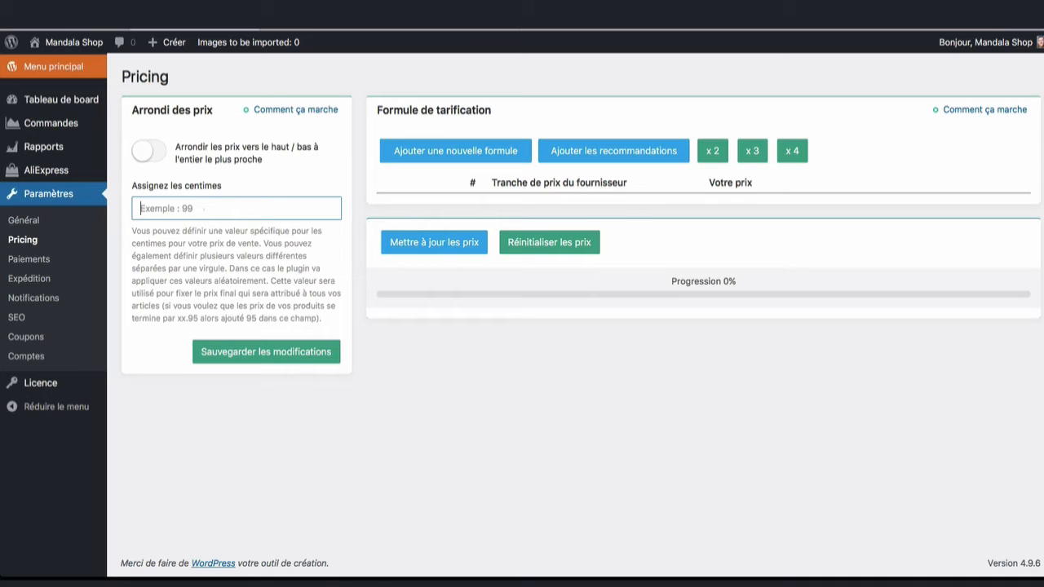
Step: Set the assigned cents to 99 so sale prices end in .99, and save
{"action": "type", "text": ",99"}
{"action": "left_click", "coordinate": [266, 352]}
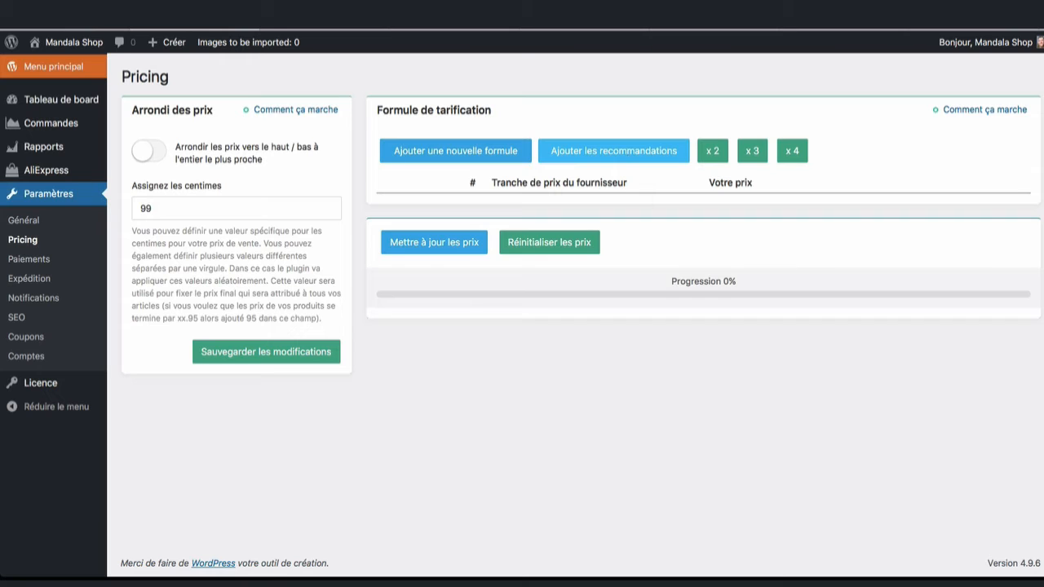
Step: Add the recommended pricing formulas and change formula 2 ($1.00–$2.00) from 8.99 to 14.99, saved
{"action": "left_click", "coordinate": [613, 150]}
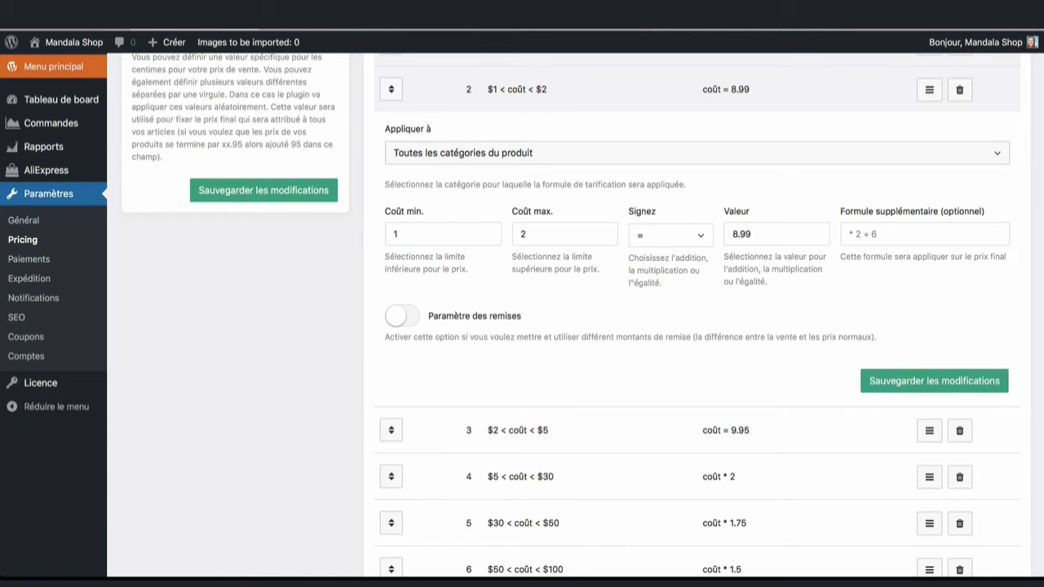
{"action": "left_click_drag", "start_coordinate": [739, 235], "coordinate": [731, 234]}
{"action": "type", "text": "14"}
{"action": "left_click", "coordinate": [804, 299]}
{"action": "left_click", "coordinate": [888, 383]}
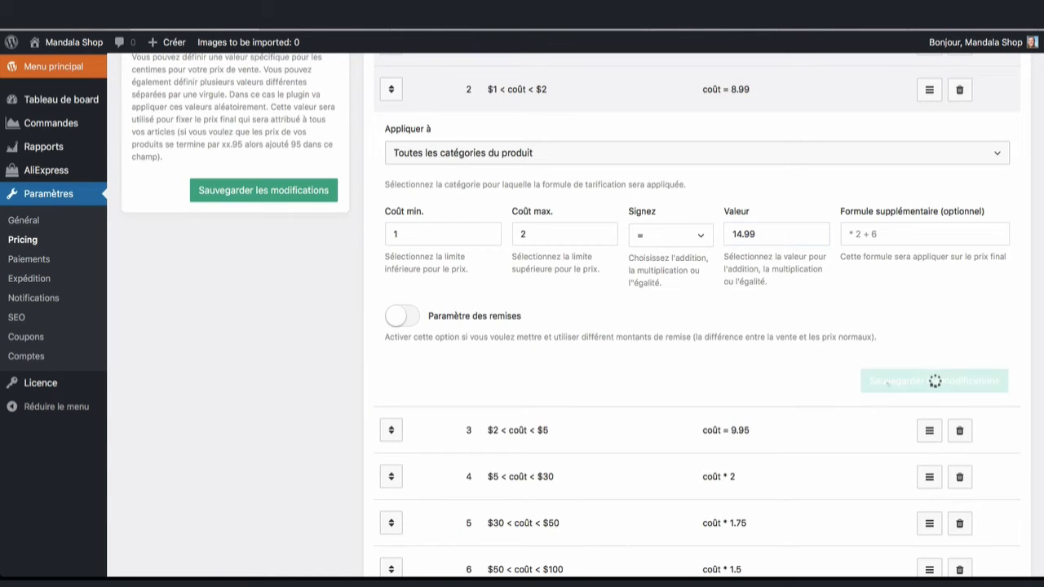
{"action": "scroll", "coordinate": [571, 326], "scroll_direction": "up", "scroll_amount": 2}
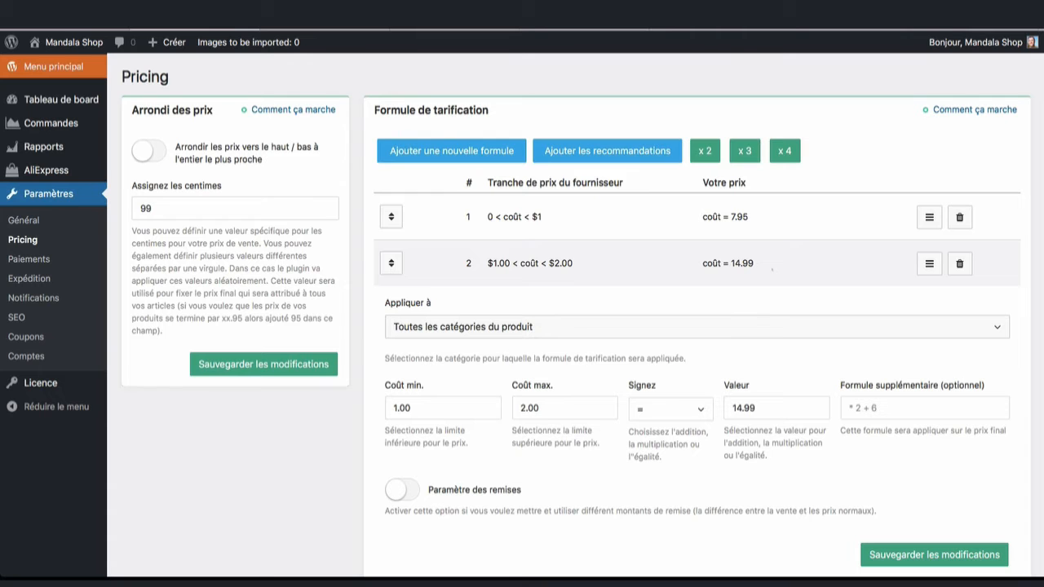
{"action": "scroll", "coordinate": [772, 267], "scroll_direction": "down", "scroll_amount": 5}
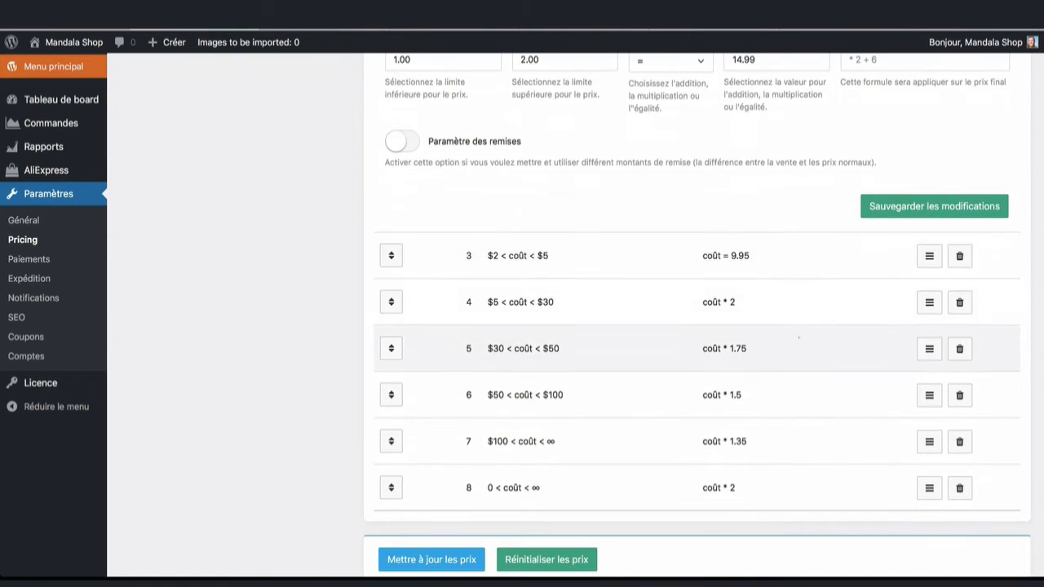
{"action": "scroll", "coordinate": [796, 315], "scroll_direction": "up", "scroll_amount": 5}
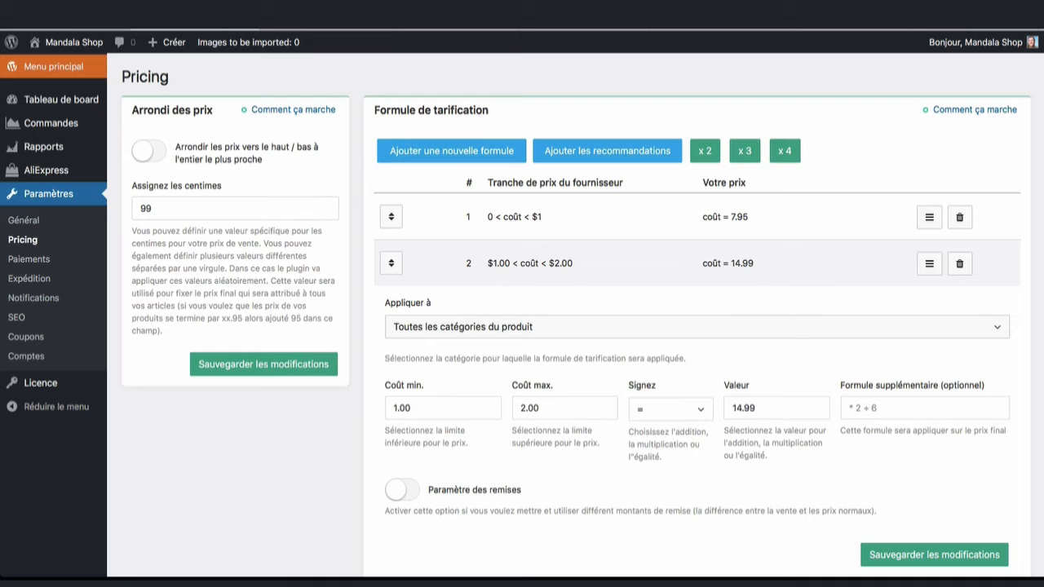
{"action": "left_click", "coordinate": [933, 554]}
{"action": "scroll", "coordinate": [815, 232], "scroll_direction": "down", "scroll_amount": 2}
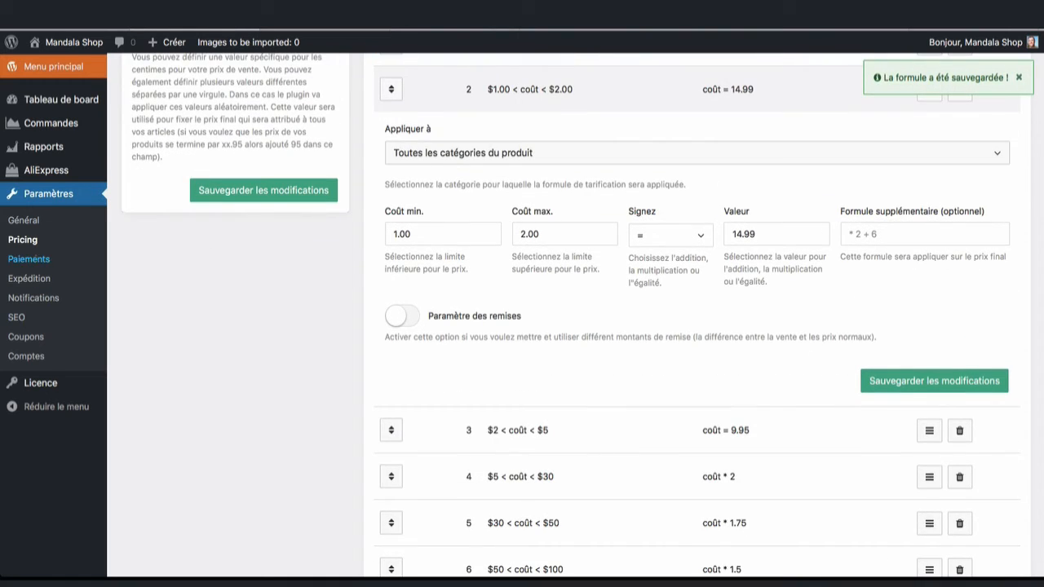
{"action": "left_click", "coordinate": [29, 259]}
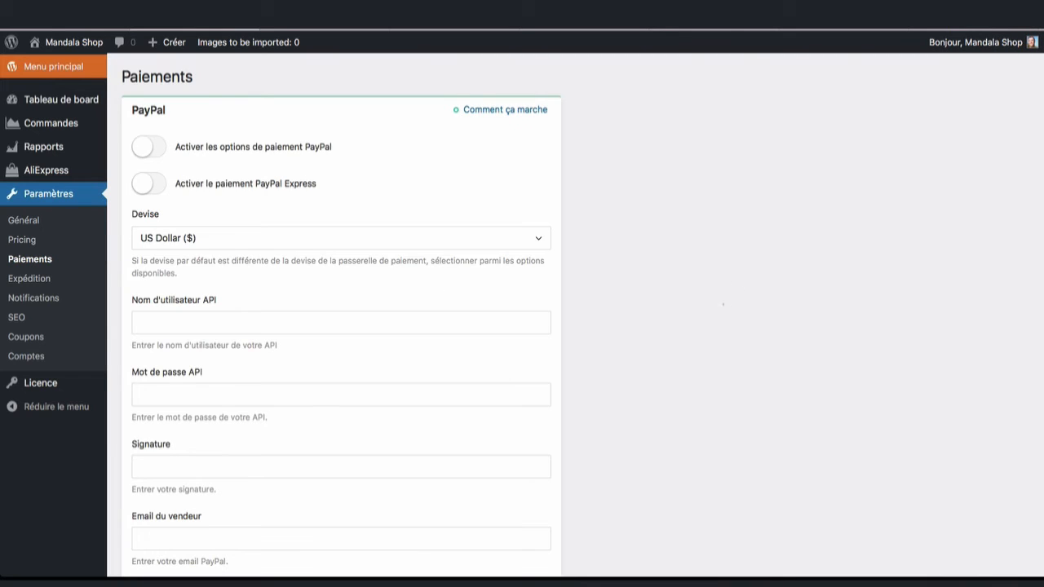
Step: Enable PayPal Express and set its currency to Euro (€)
{"action": "left_click", "coordinate": [538, 190]}
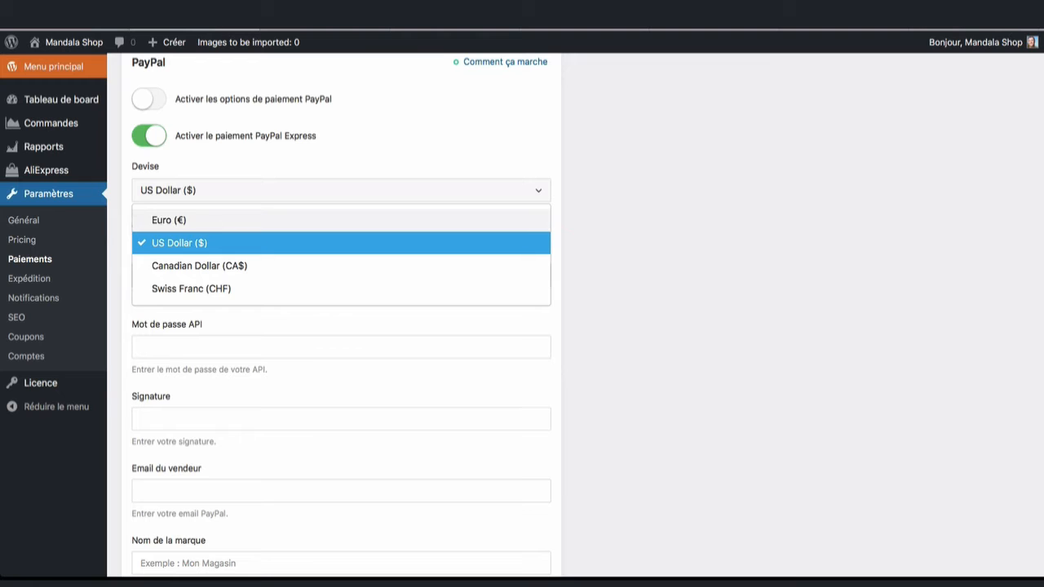
{"action": "left_click", "coordinate": [181, 221]}
{"action": "scroll", "coordinate": [367, 219], "scroll_direction": "down", "scroll_amount": 1}
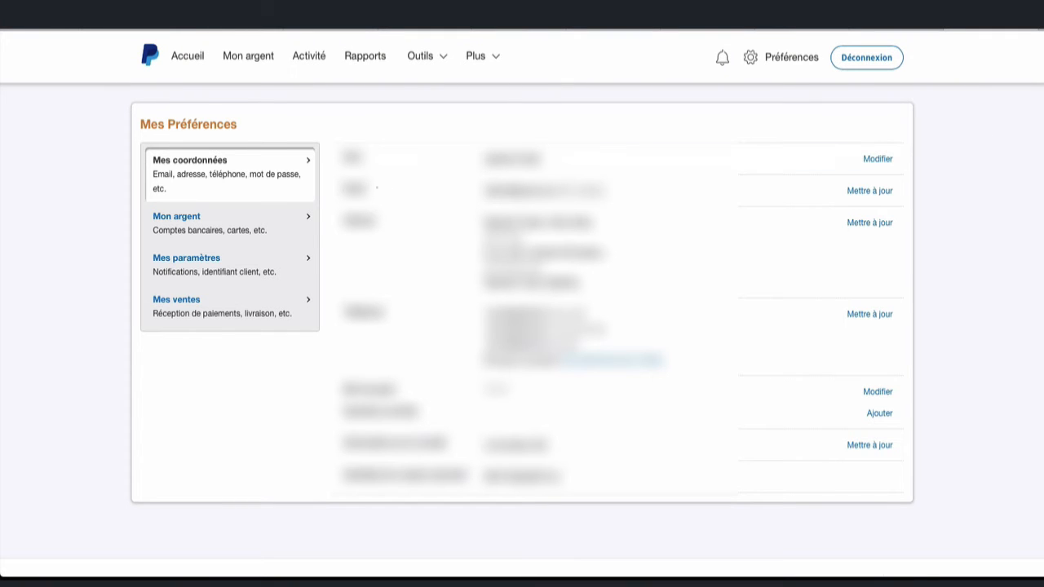
Step: In PayPal's API access settings, request classic NVP/SOAP API signature credentials
{"action": "left_click", "coordinate": [181, 301]}
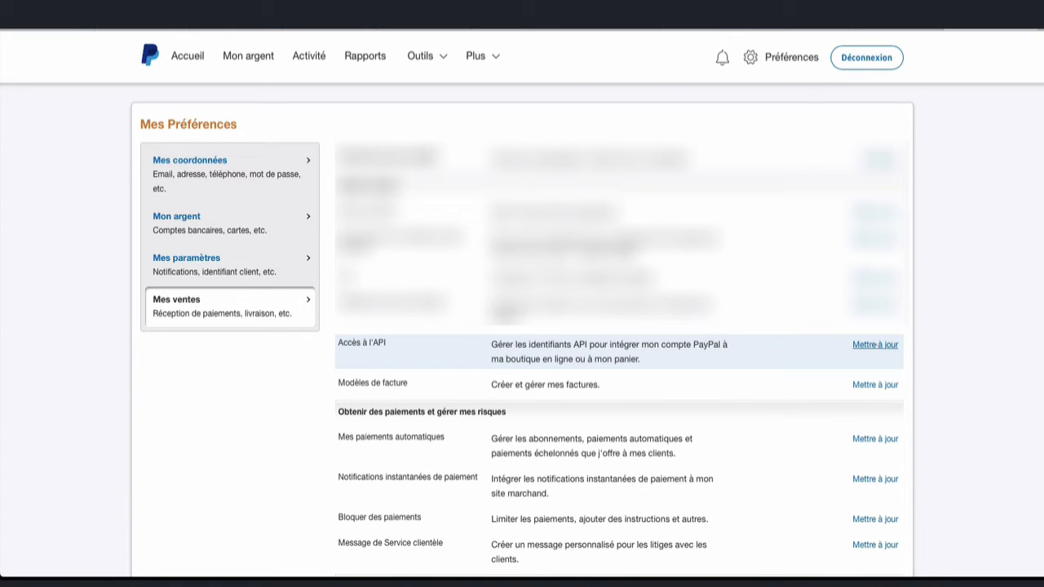
{"action": "left_click", "coordinate": [875, 344]}
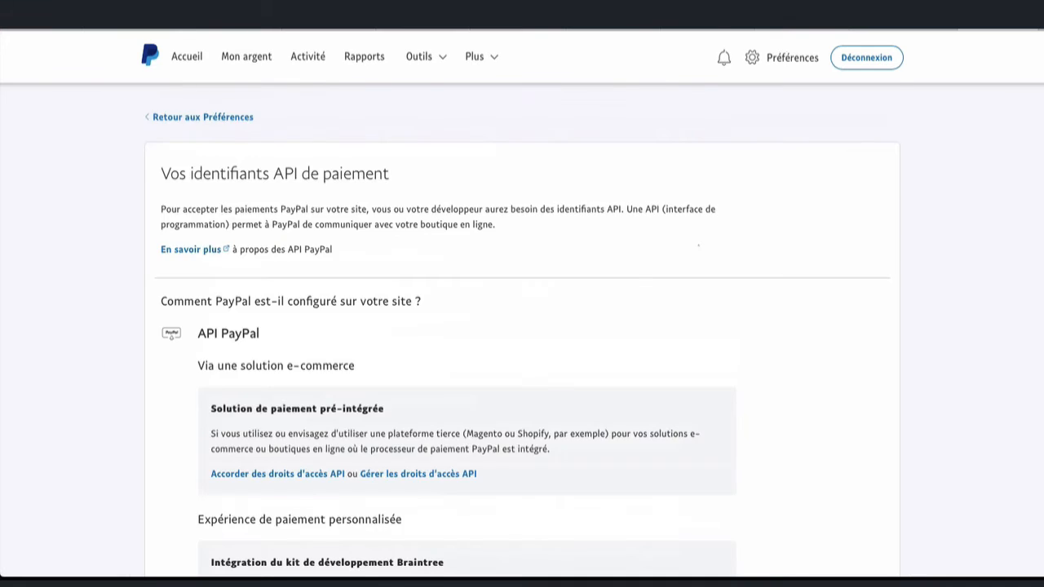
{"action": "scroll", "coordinate": [875, 344], "scroll_direction": "down", "scroll_amount": 2}
{"action": "scroll", "coordinate": [523, 328], "scroll_direction": "down", "scroll_amount": 4}
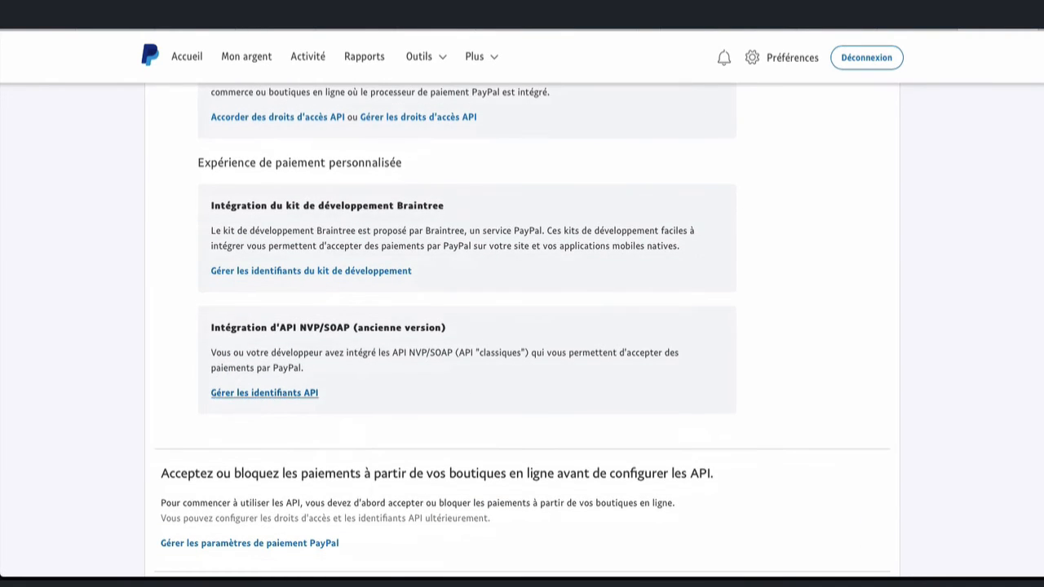
{"action": "left_click", "coordinate": [264, 392]}
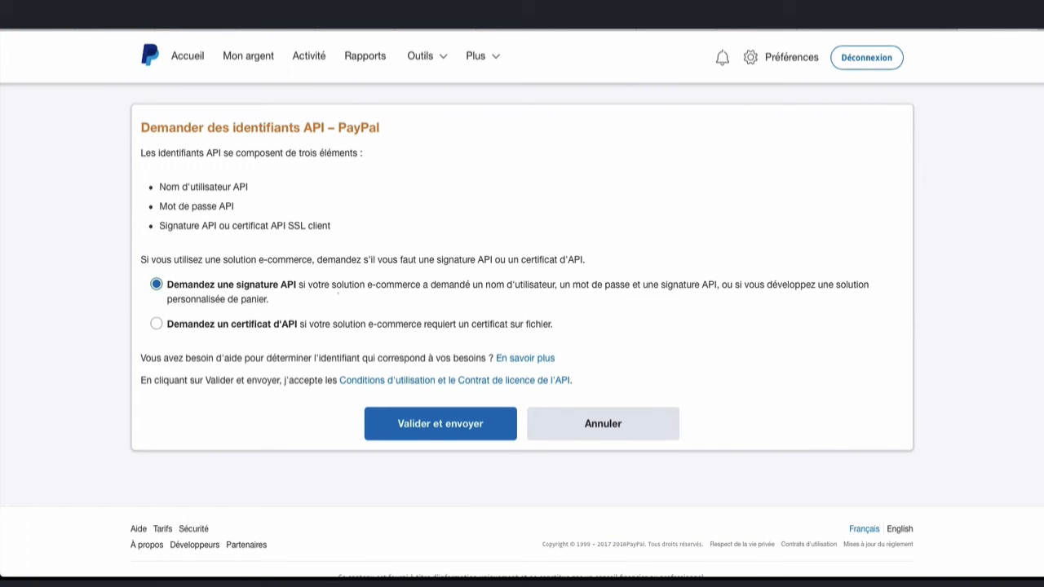
{"action": "left_click", "coordinate": [440, 424]}
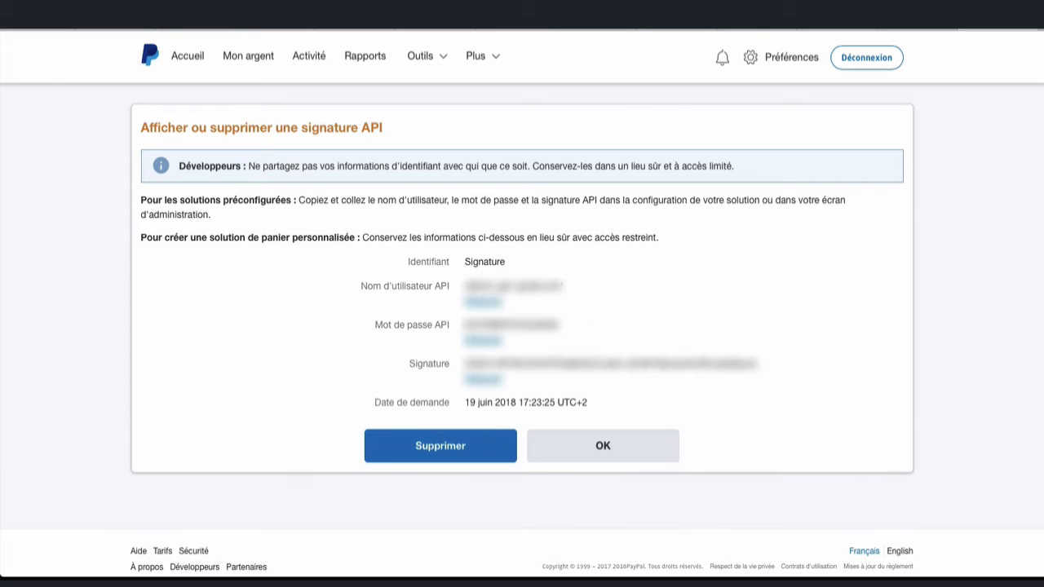
Step: Copy the generated API username
{"action": "left_click_drag", "start_coordinate": [563, 286], "coordinate": [463, 286]}
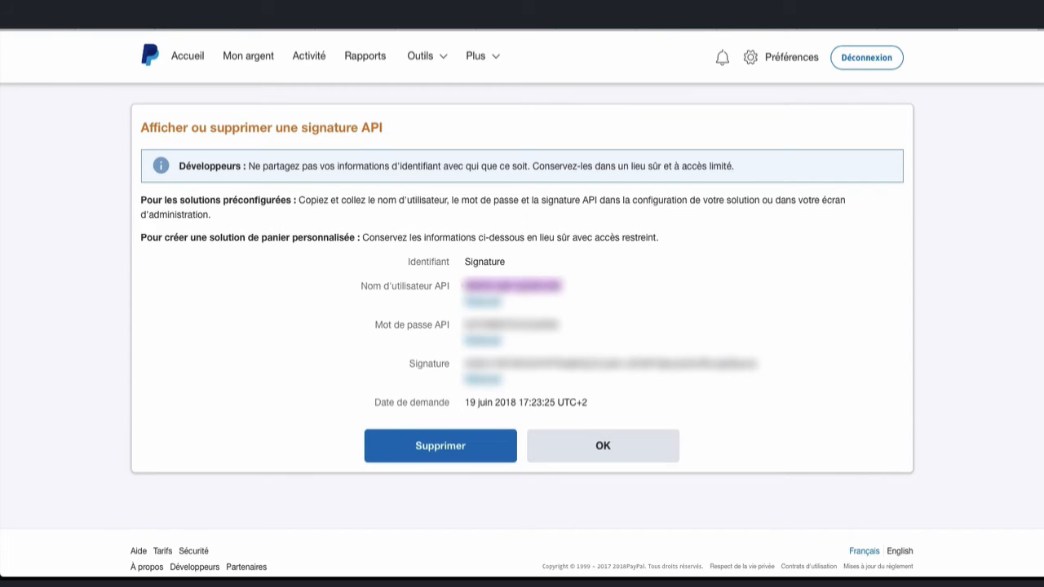
{"action": "right_click", "coordinate": [490, 284]}
{"action": "left_click", "coordinate": [511, 324]}
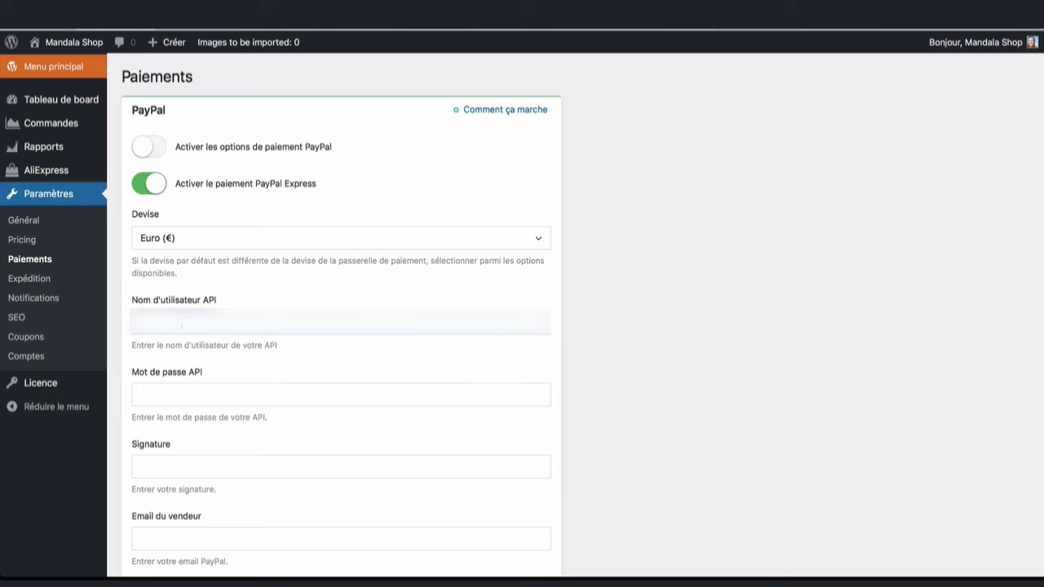
Step: Paste the PayPal API username, password and signature into their AliDropship fields
{"action": "right_click", "coordinate": [181, 330]}
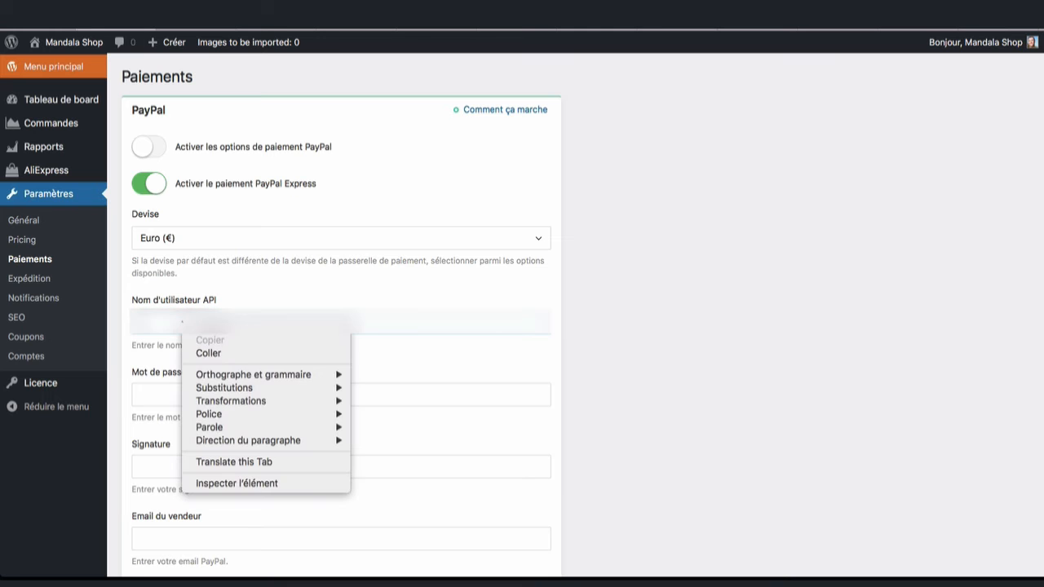
{"action": "left_click", "coordinate": [208, 353]}
{"action": "left_click", "coordinate": [177, 395]}
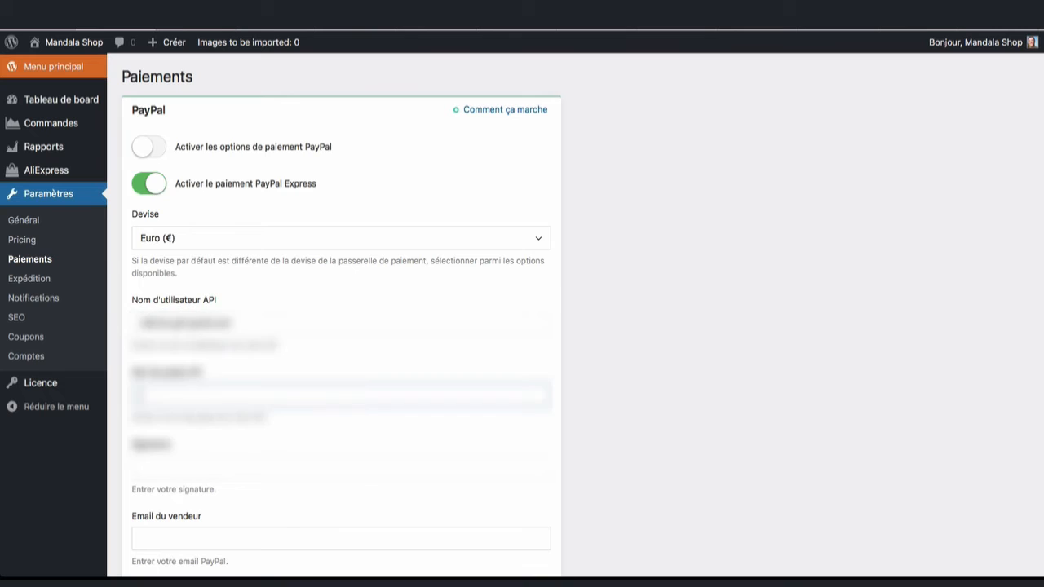
{"action": "right_click", "coordinate": [178, 389]}
{"action": "left_click", "coordinate": [210, 422]}
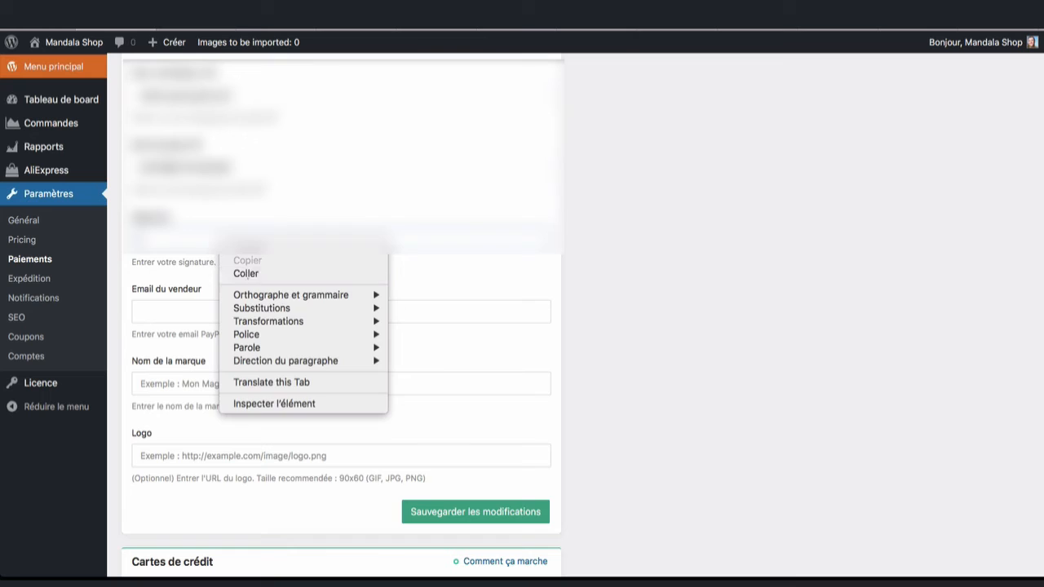
{"action": "left_click", "coordinate": [245, 273]}
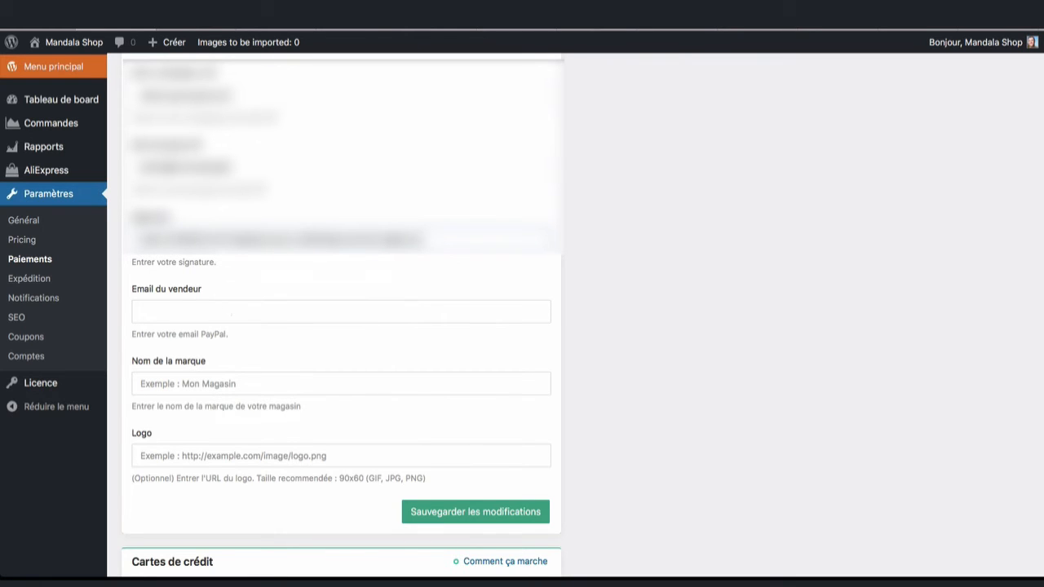
Step: Enter the seller's PayPal e-mail and brand name 'Mandala Shop', then save
{"action": "left_click", "coordinate": [219, 310]}
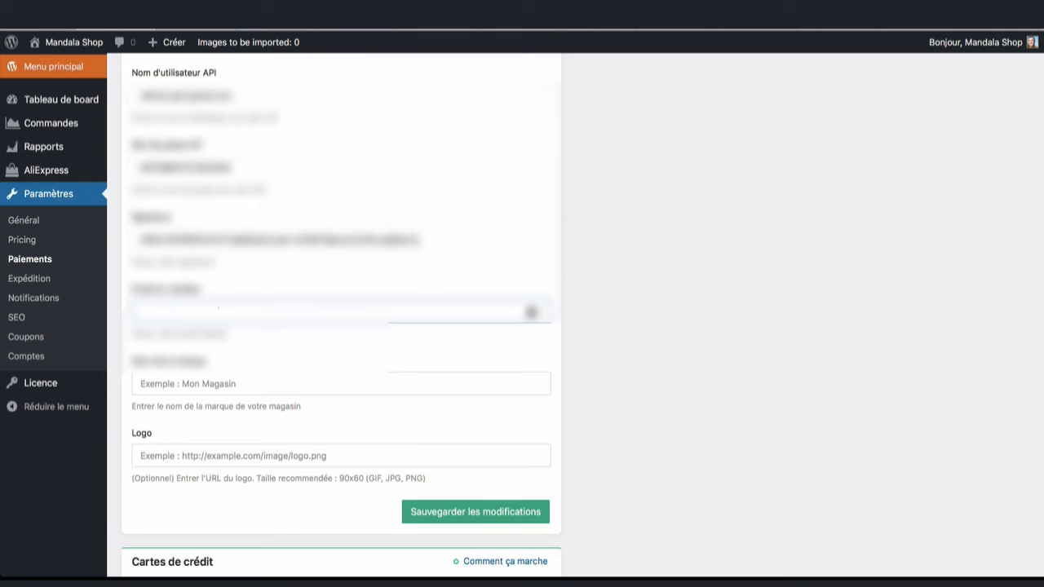
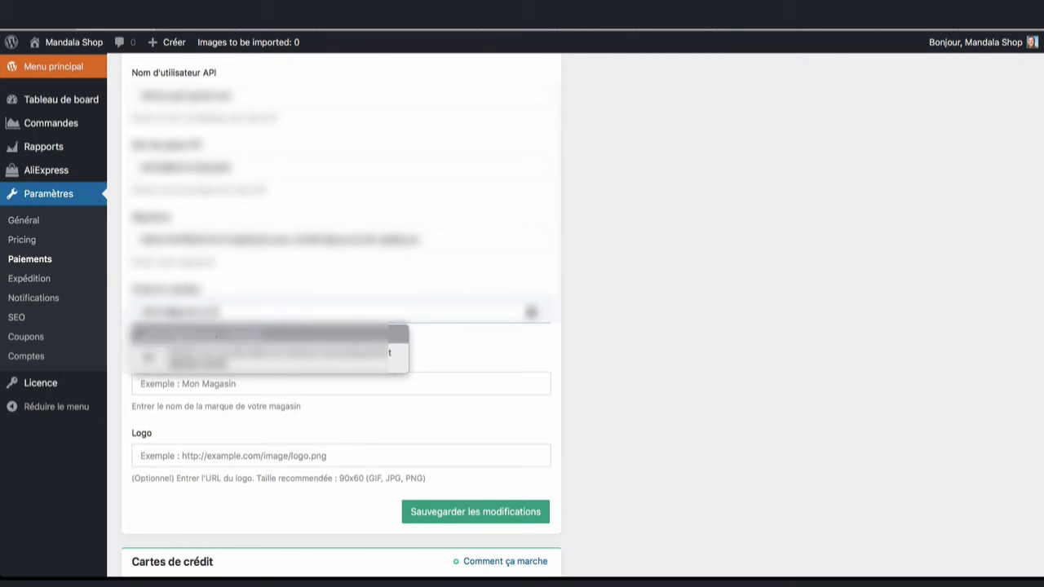
{"action": "left_click", "coordinate": [216, 334]}
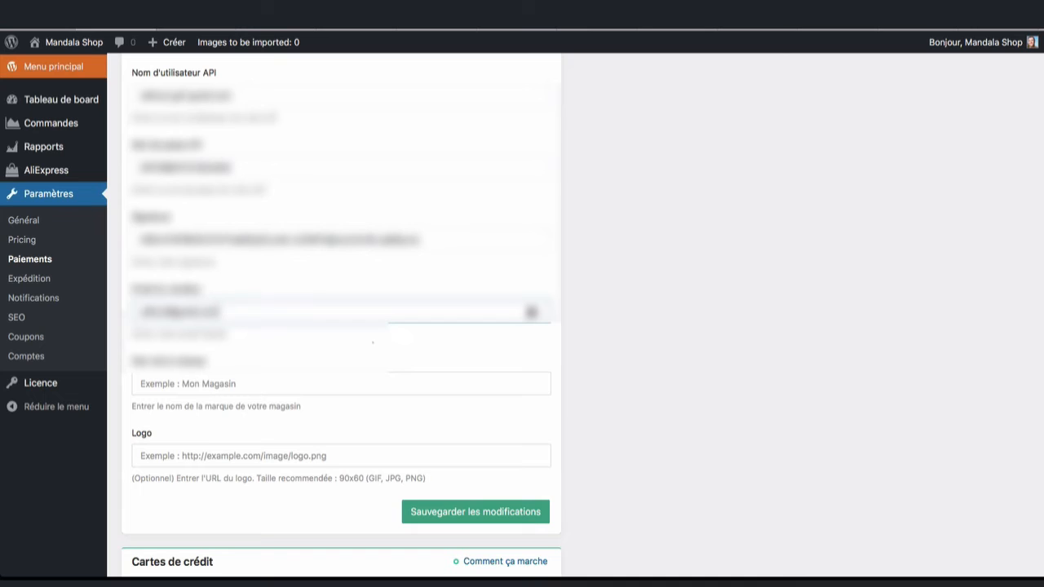
{"action": "left_click", "coordinate": [187, 383]}
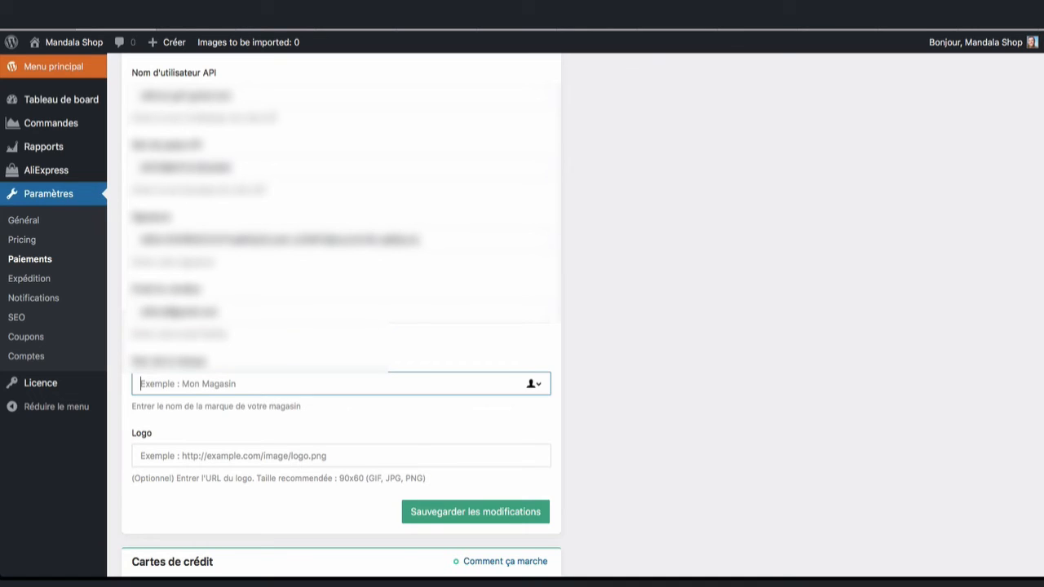
{"action": "type", "text": "Mandala "}
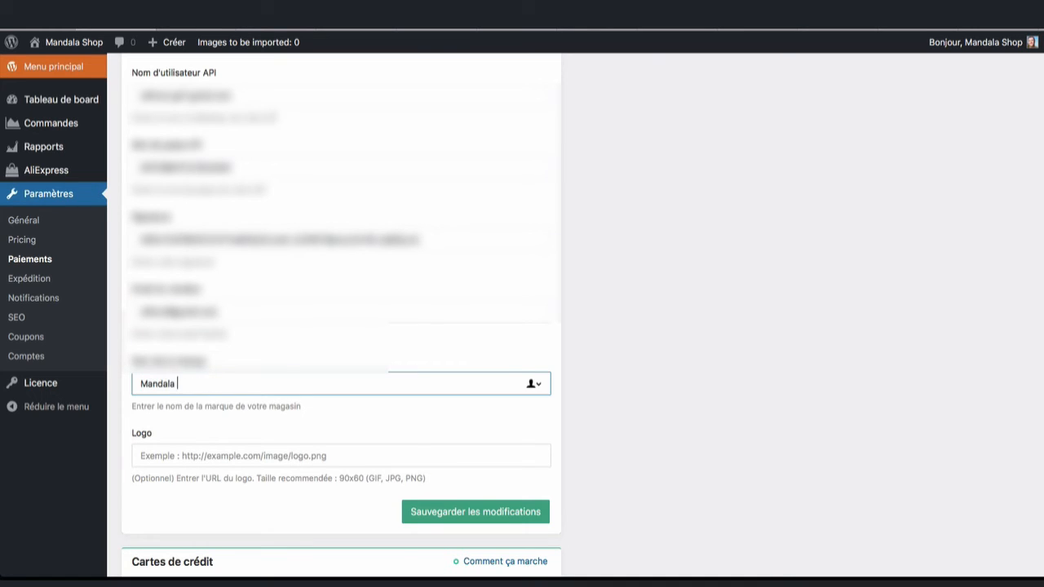
{"action": "type", "text": "Shop"}
{"action": "left_click", "coordinate": [516, 513]}
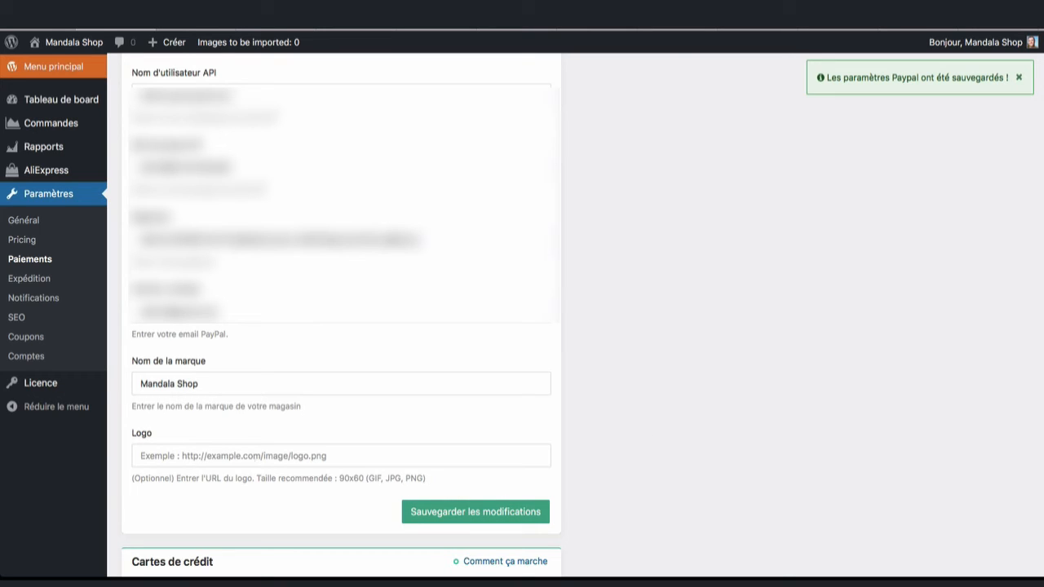
Step: Put the shop logo URL (Copie-de-Mandala-Shop-2_burned.png) into the PayPal Logo field and save
{"action": "left_click", "coordinate": [340, 455]}
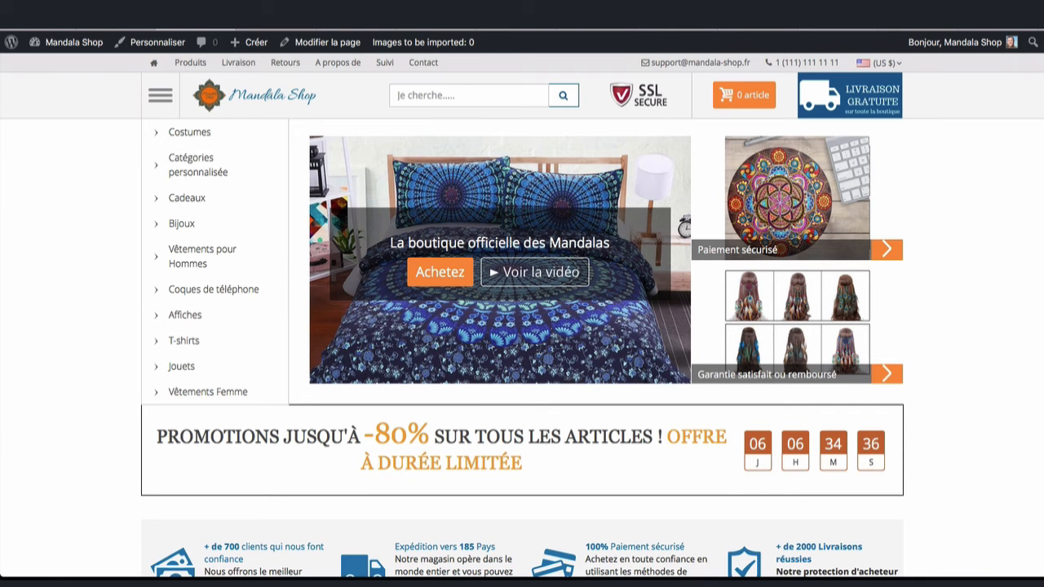
{"action": "right_click", "coordinate": [274, 94]}
{"action": "right_click", "coordinate": [271, 96]}
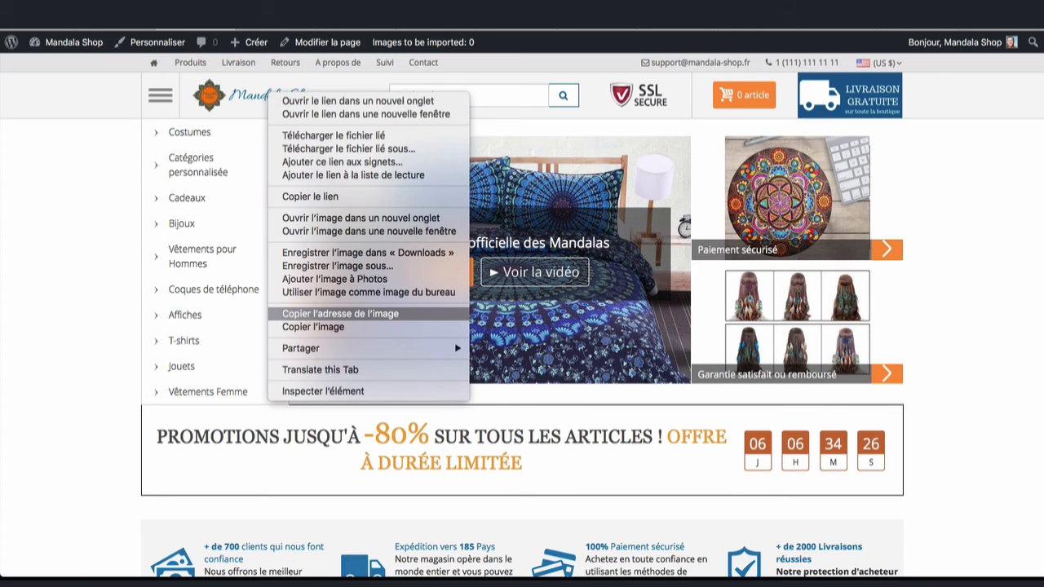
{"action": "left_click", "coordinate": [340, 314]}
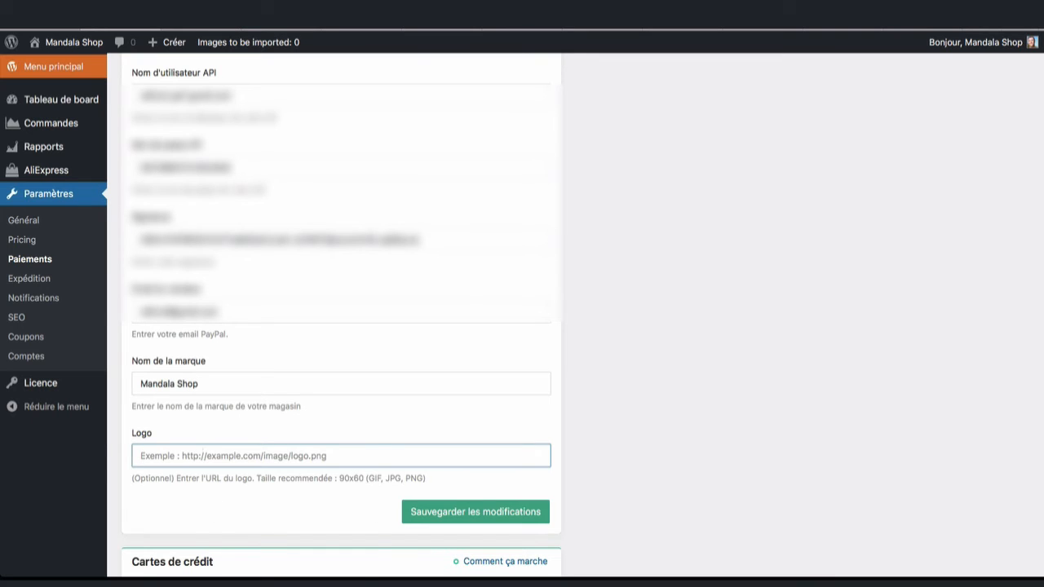
{"action": "right_click", "coordinate": [197, 455]}
{"action": "left_click", "coordinate": [224, 431]}
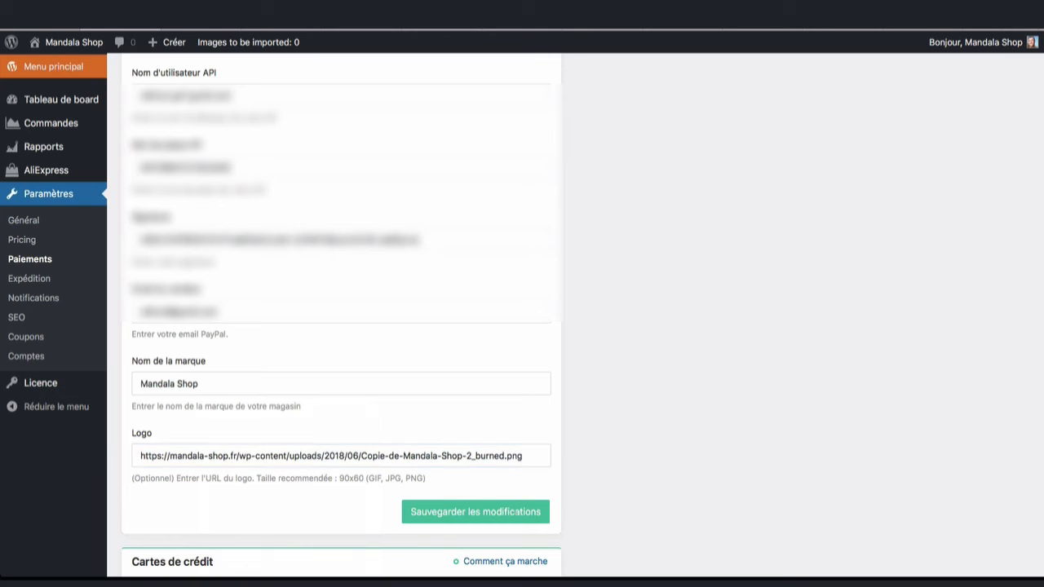
{"action": "left_click", "coordinate": [476, 511]}
{"action": "scroll", "coordinate": [475, 511], "scroll_direction": "down", "scroll_amount": 6}
{"action": "scroll", "coordinate": [342, 315], "scroll_direction": "up", "scroll_amount": 3}
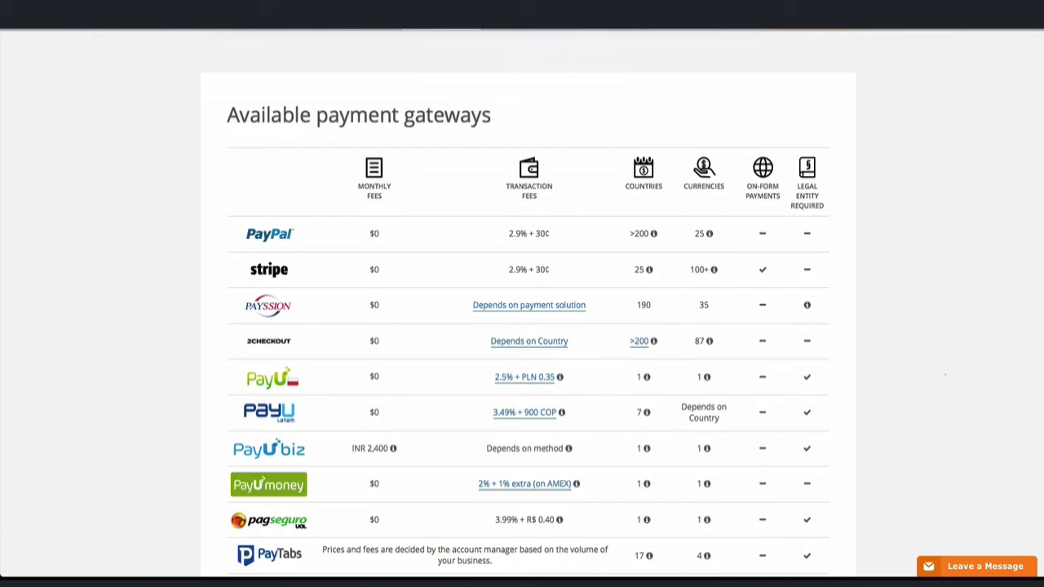
{"action": "scroll", "coordinate": [528, 303], "scroll_direction": "down", "scroll_amount": 1}
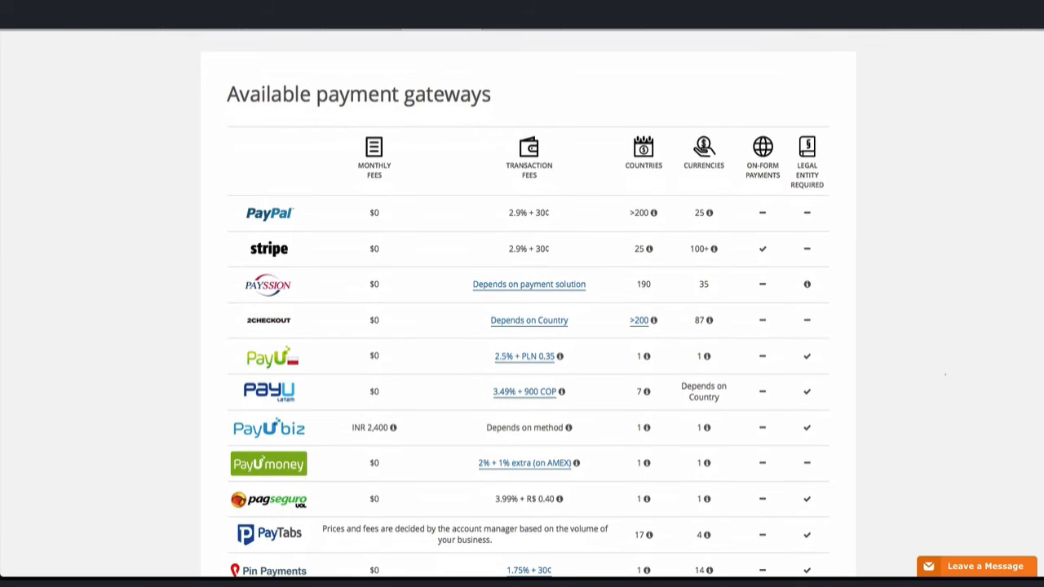
{"action": "scroll", "coordinate": [529, 303], "scroll_direction": "down", "scroll_amount": 1}
{"action": "scroll", "coordinate": [529, 303], "scroll_direction": "down", "scroll_amount": 1}
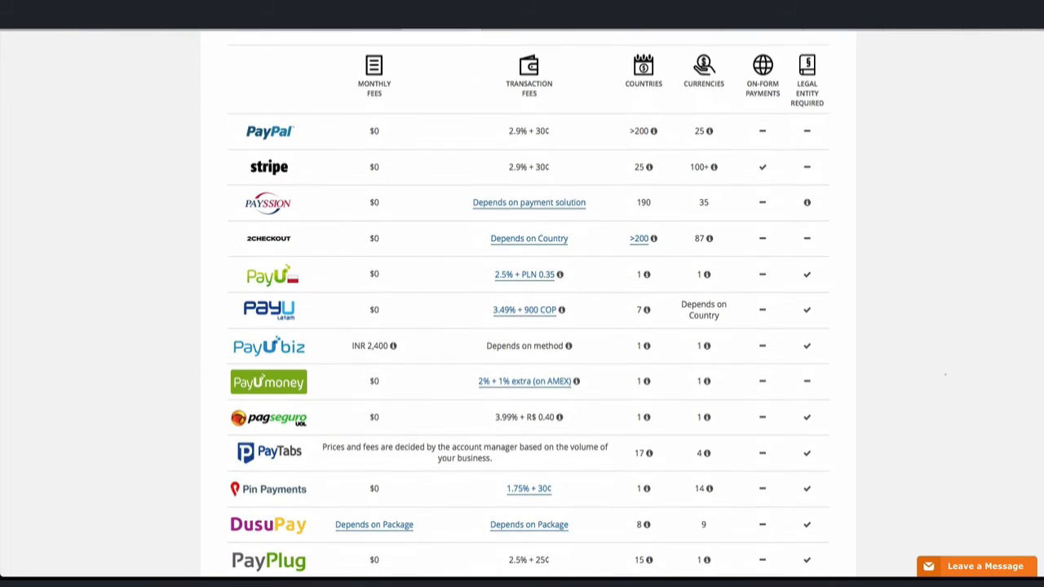
{"action": "scroll", "coordinate": [528, 303], "scroll_direction": "down", "scroll_amount": 1}
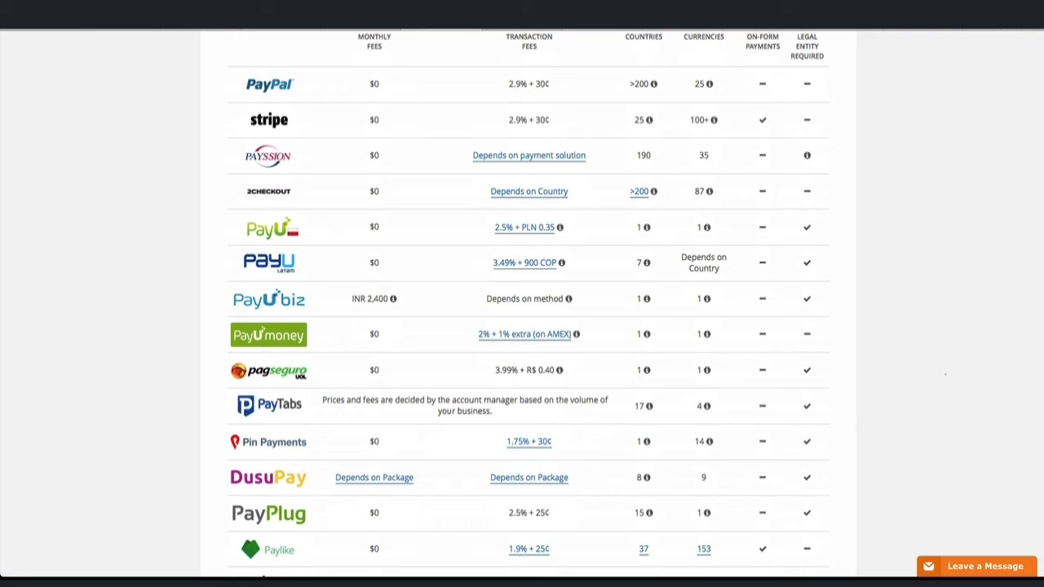
{"action": "scroll", "coordinate": [528, 303], "scroll_direction": "down", "scroll_amount": 1}
{"action": "scroll", "coordinate": [529, 303], "scroll_direction": "up", "scroll_amount": 3}
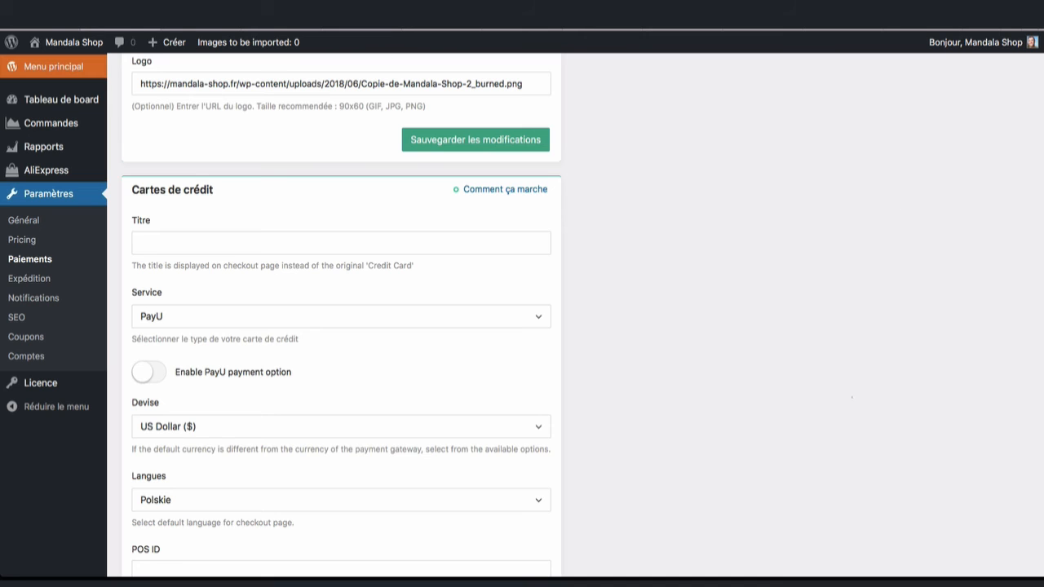
Step: Title card payments 'Cartes bancaires' and choose Stripe as the card payment service
{"action": "left_click", "coordinate": [379, 243]}
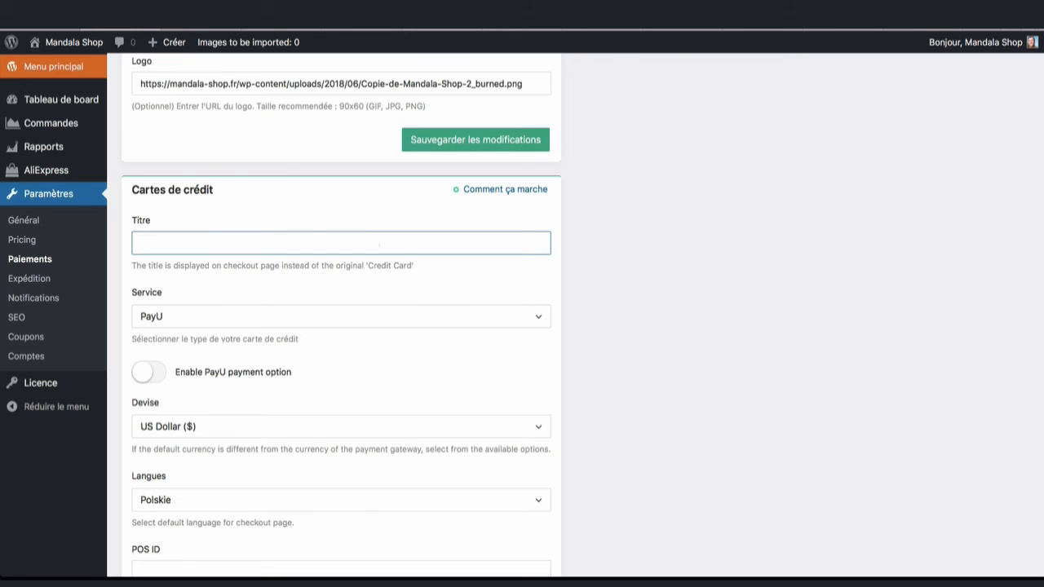
{"action": "type", "text": "Cartes bancaires"}
{"action": "left_click", "coordinate": [538, 318]}
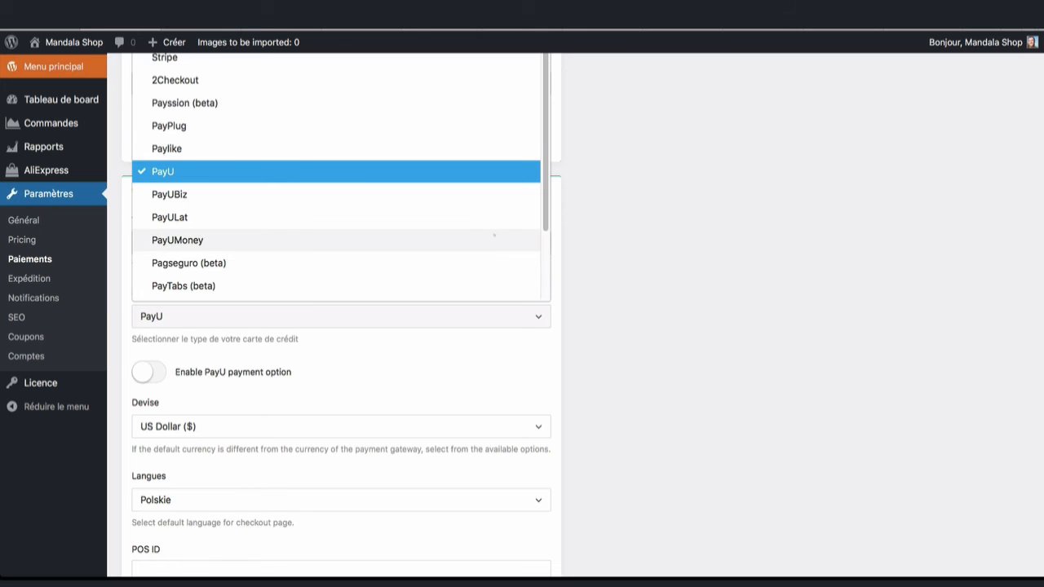
{"action": "scroll", "coordinate": [494, 236], "scroll_direction": "down", "scroll_amount": 2}
{"action": "scroll", "coordinate": [494, 236], "scroll_direction": "down", "scroll_amount": 3}
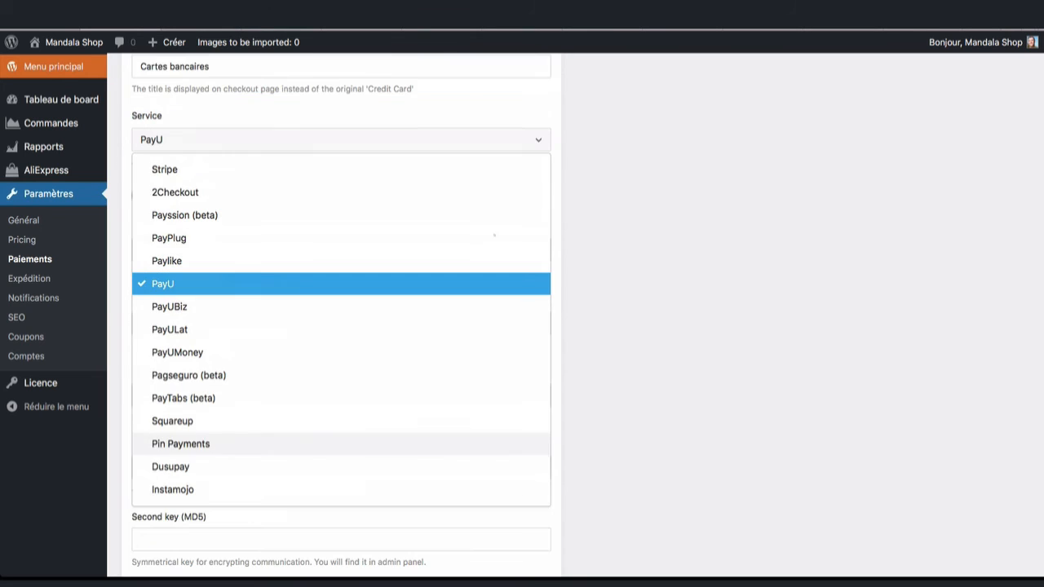
{"action": "left_click", "coordinate": [463, 169]}
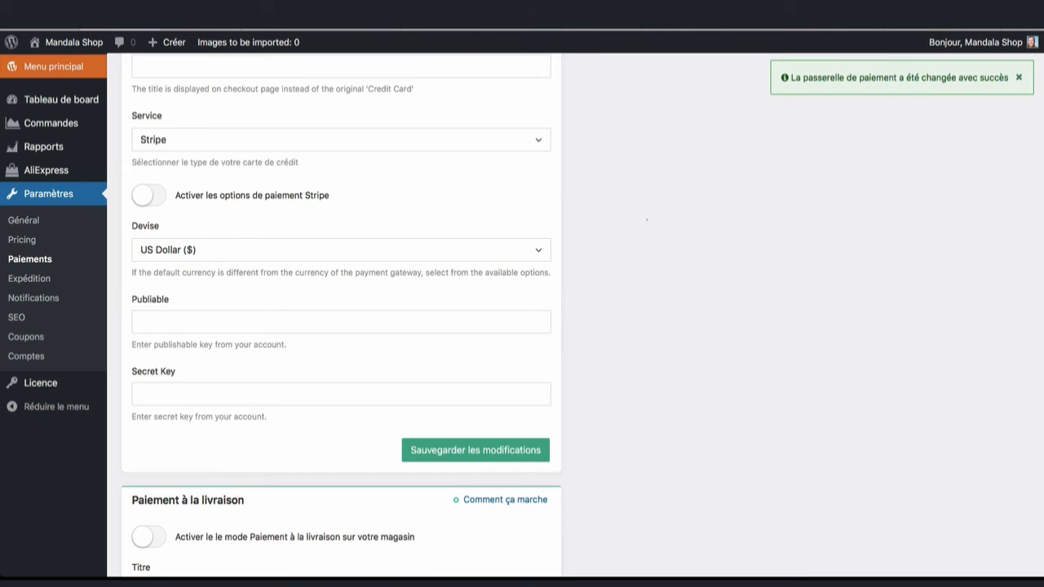
Step: Enable Stripe payment options, set card currency to Euro (€), and select the publishable key field
{"action": "left_click", "coordinate": [149, 196]}
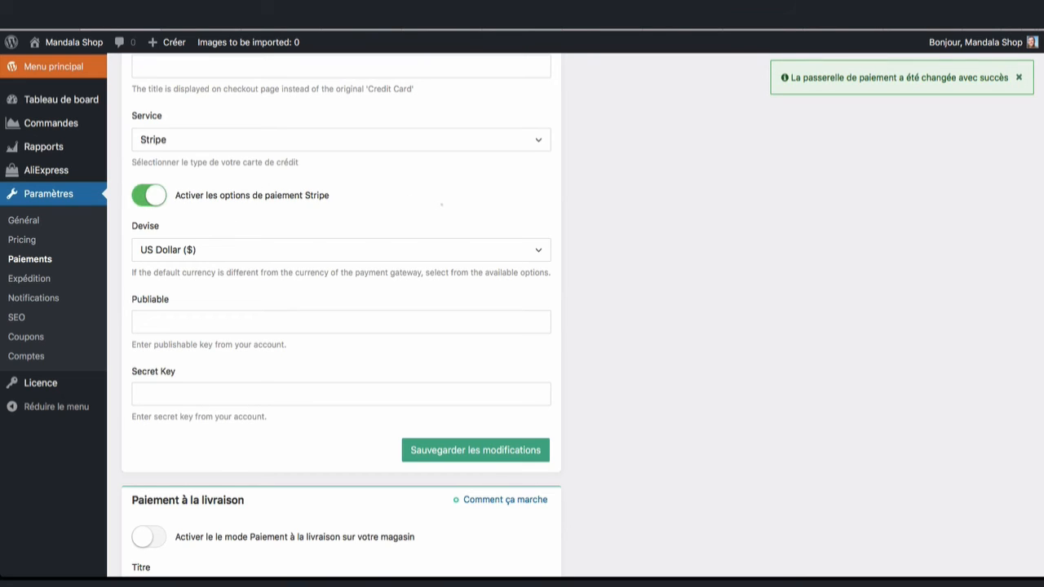
{"action": "left_click", "coordinate": [341, 251]}
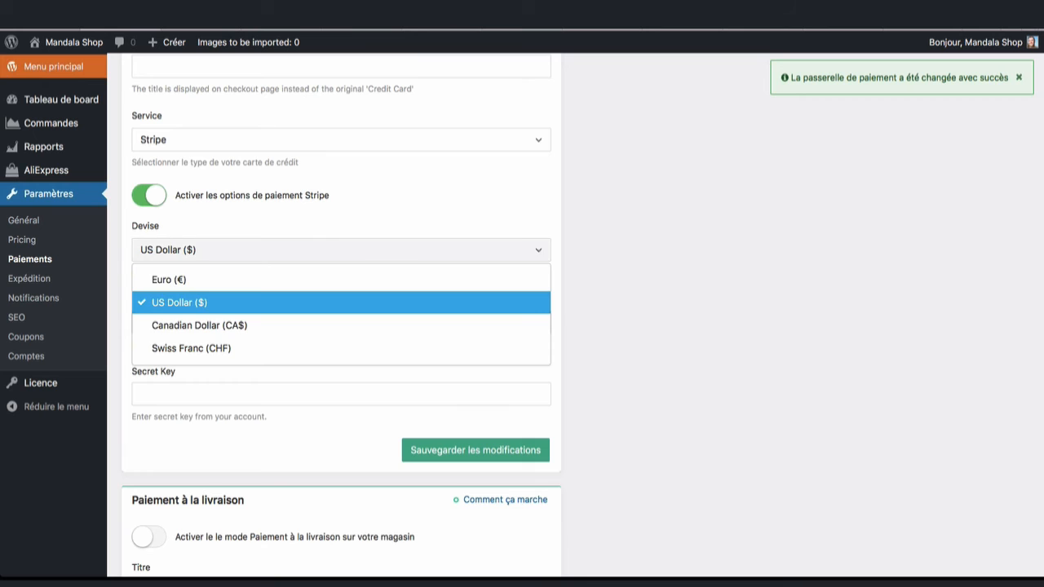
{"action": "left_click", "coordinate": [506, 279]}
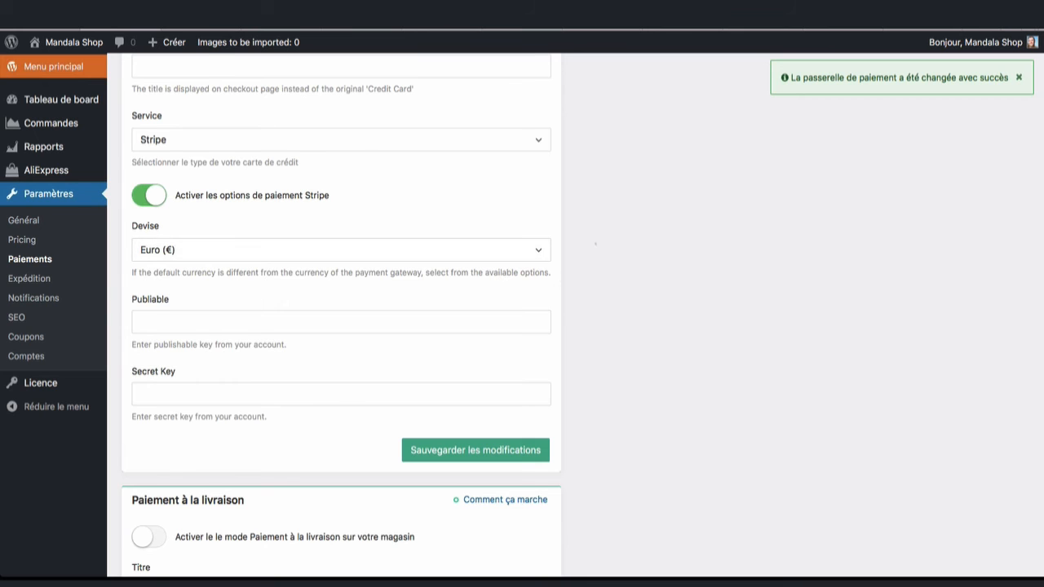
{"action": "left_click", "coordinate": [204, 372]}
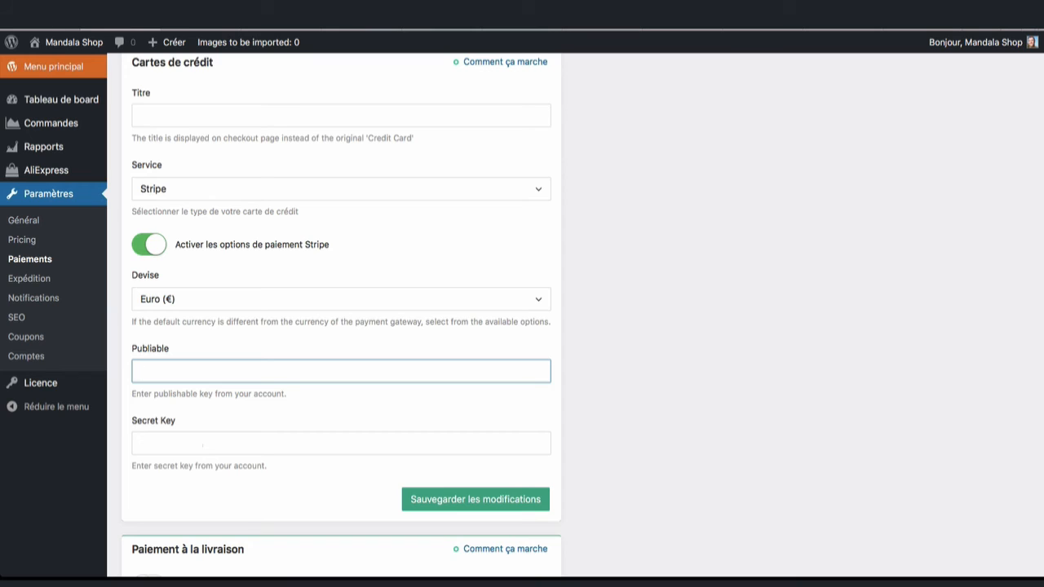
{"action": "left_click", "coordinate": [202, 446]}
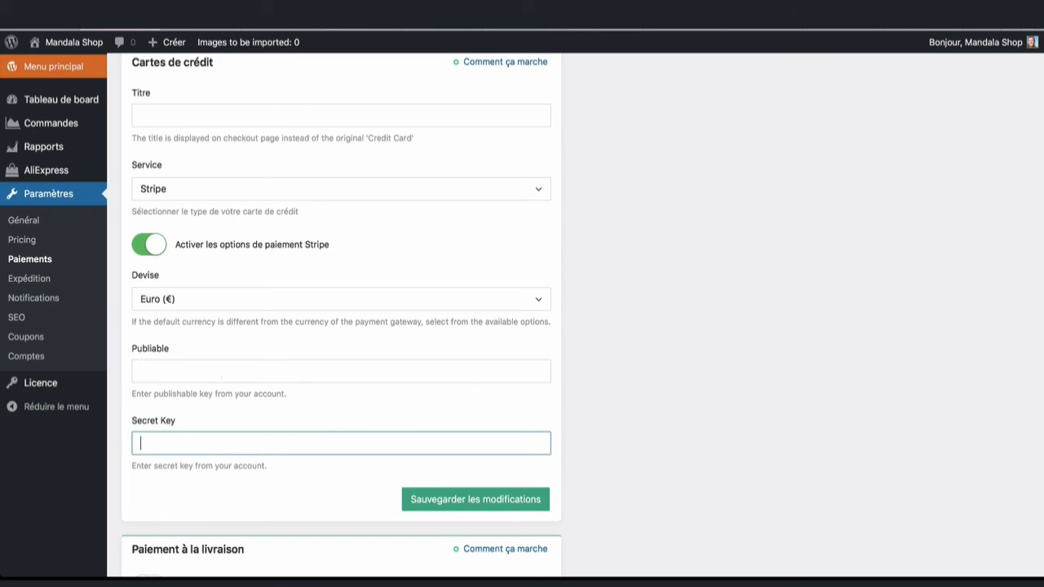
{"action": "left_click", "coordinate": [221, 374]}
Step: Copy the live publishable key from the Stripe Dashboard's Developers > API keys page
{"action": "left_click", "coordinate": [307, 353]}
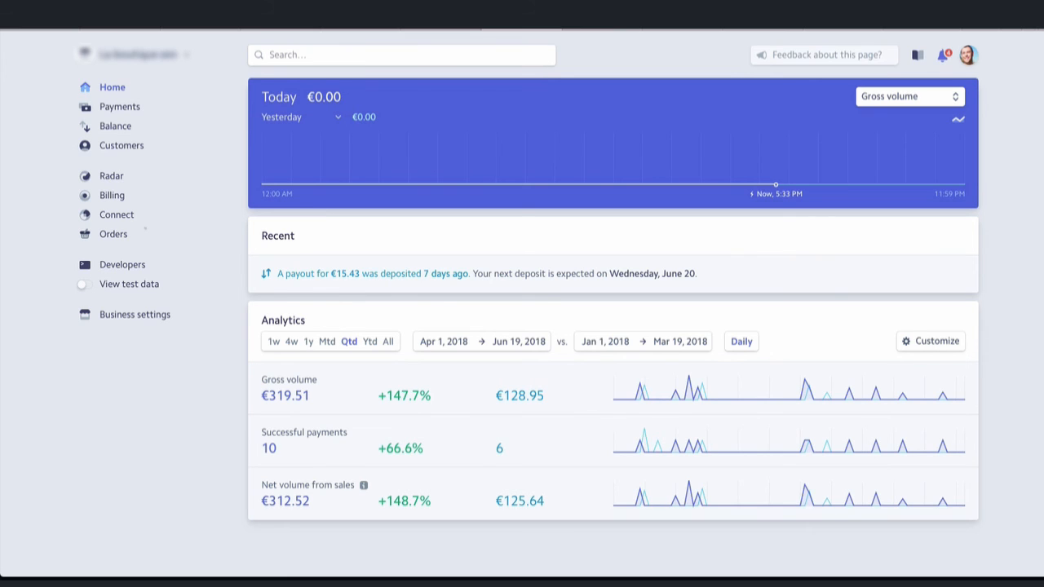
{"action": "left_click", "coordinate": [122, 264]}
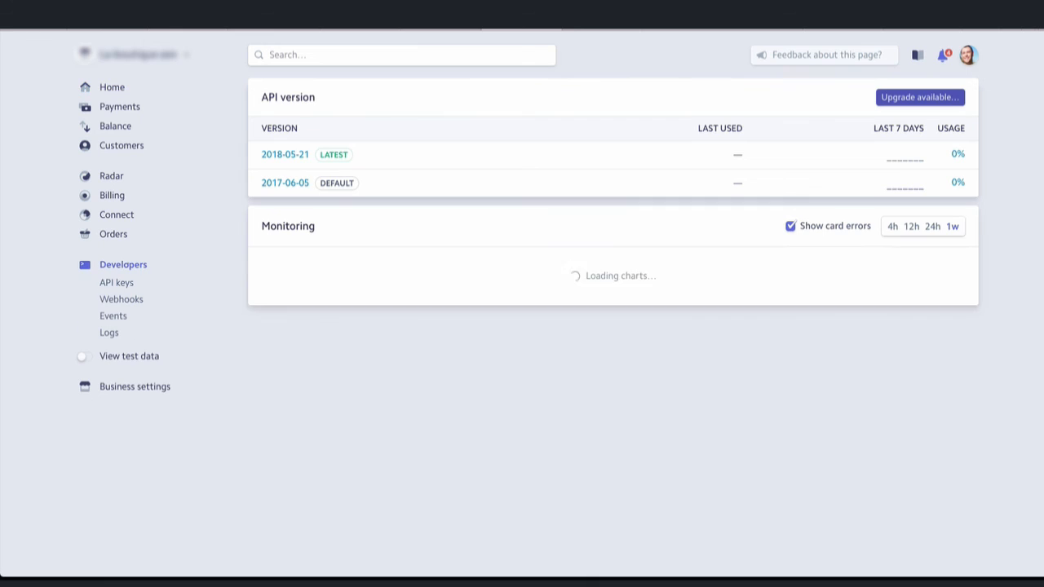
{"action": "left_click", "coordinate": [117, 283]}
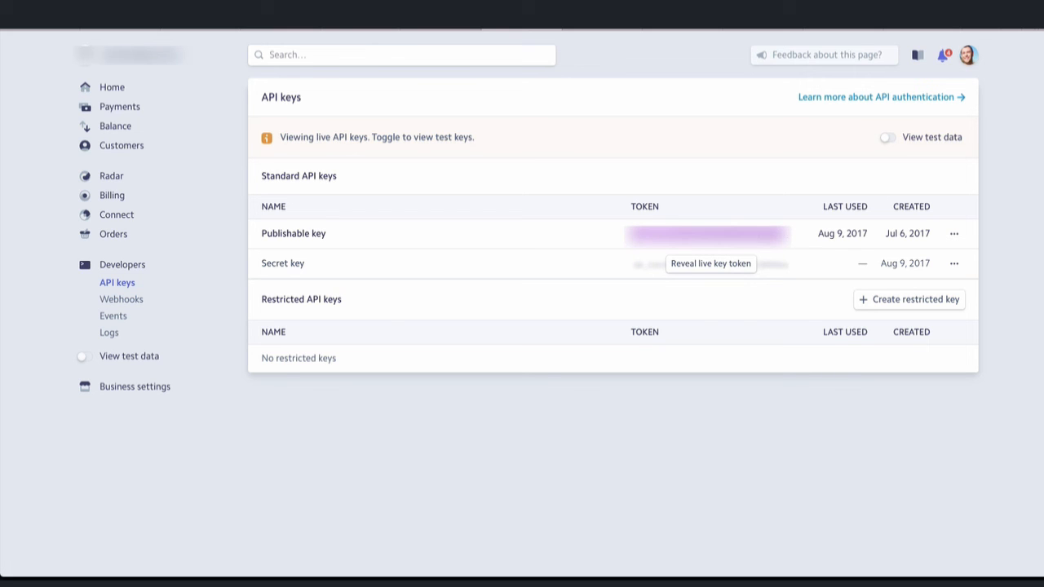
{"action": "right_click", "coordinate": [752, 233]}
{"action": "left_click", "coordinate": [791, 277]}
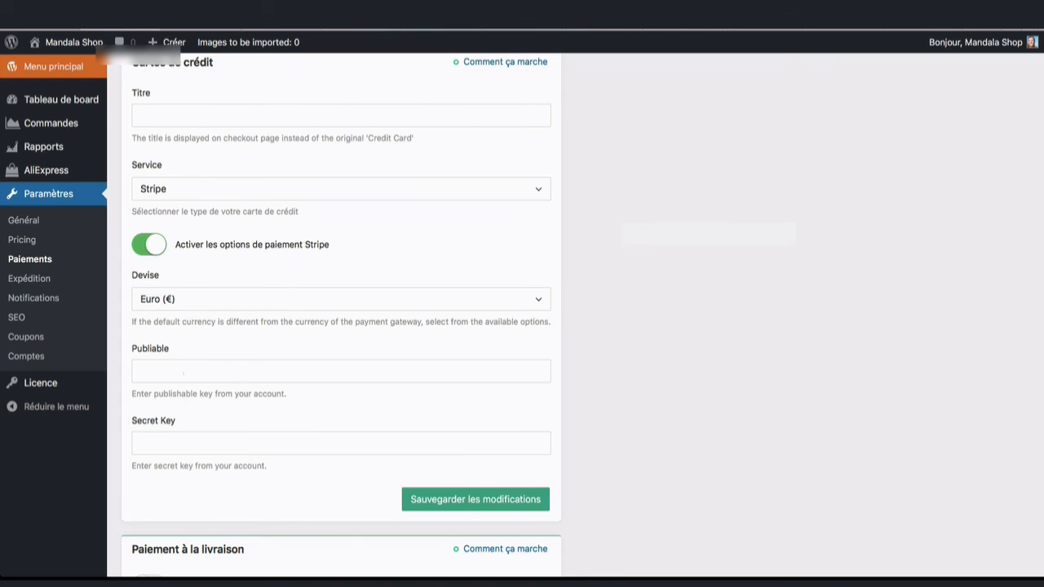
Step: Paste the live publishable key into the Publiable field
{"action": "right_click", "coordinate": [183, 372]}
{"action": "left_click", "coordinate": [210, 405]}
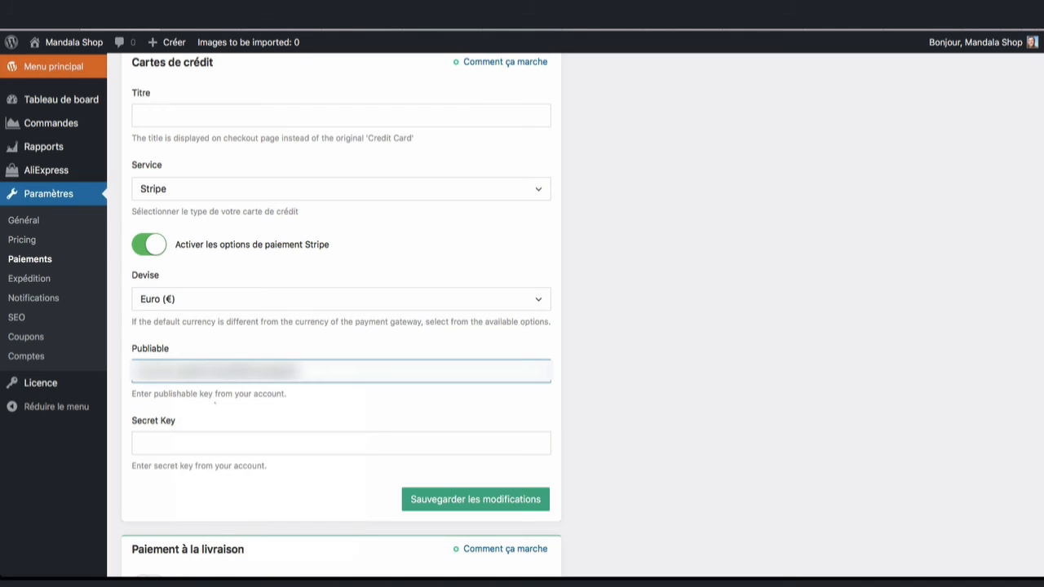
{"action": "left_click", "coordinate": [283, 445]}
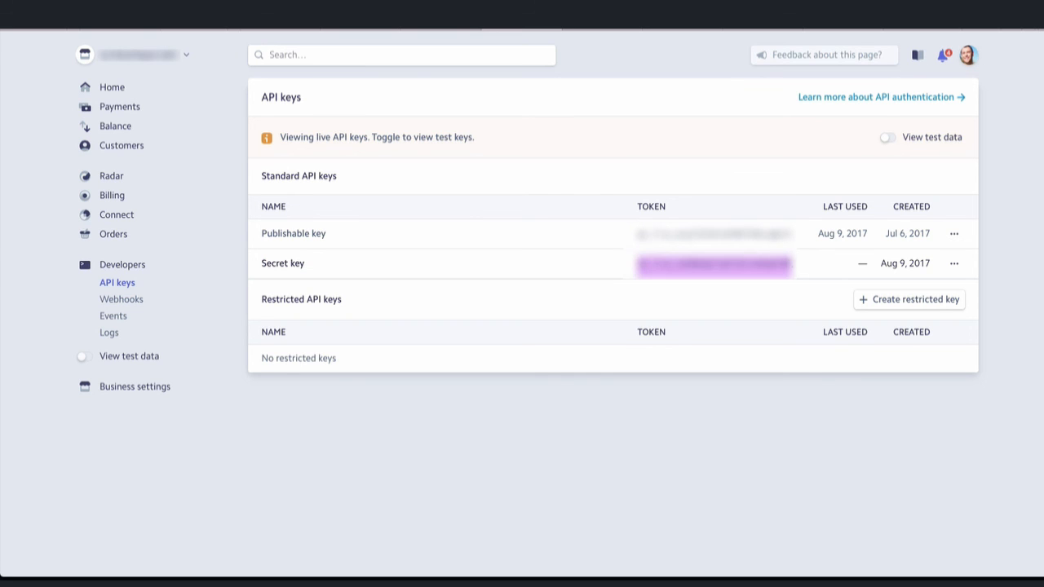
Step: Copy the live secret key from Stripe into the Secret Key field and save the card settings
{"action": "right_click", "coordinate": [780, 265]}
{"action": "left_click", "coordinate": [809, 309]}
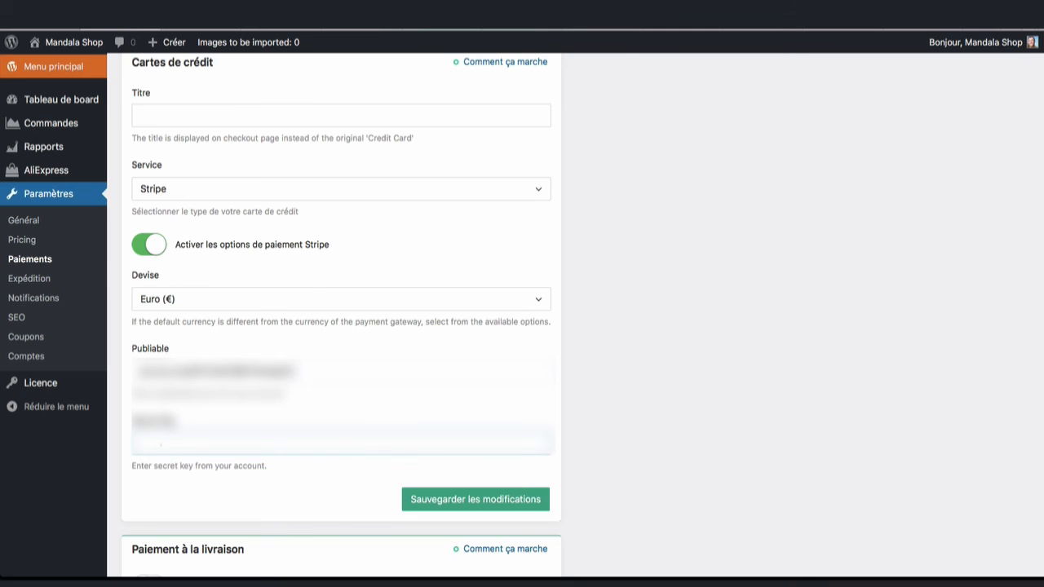
{"action": "right_click", "coordinate": [160, 443]}
{"action": "left_click", "coordinate": [189, 433]}
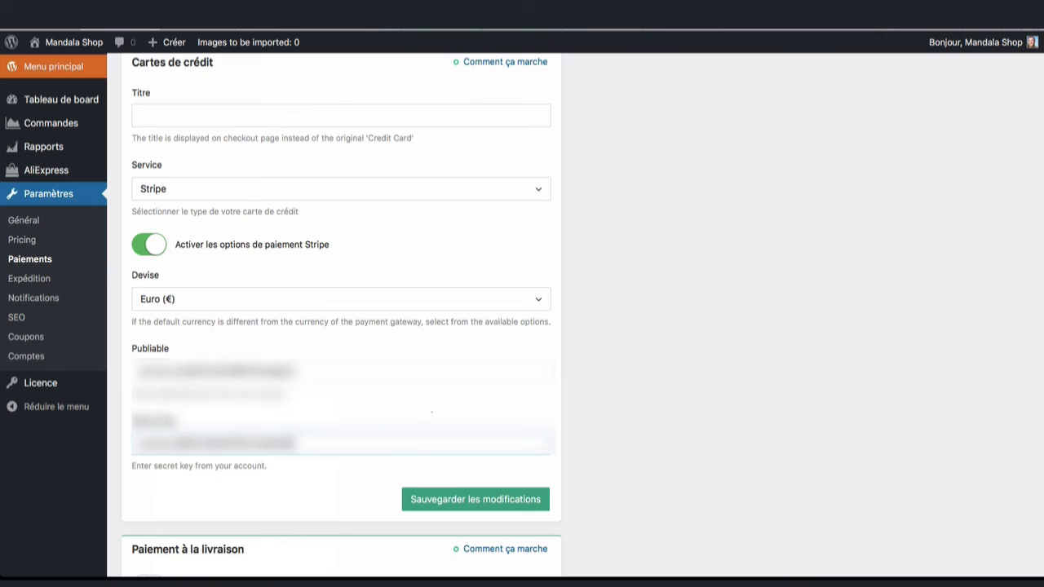
{"action": "left_click", "coordinate": [476, 499]}
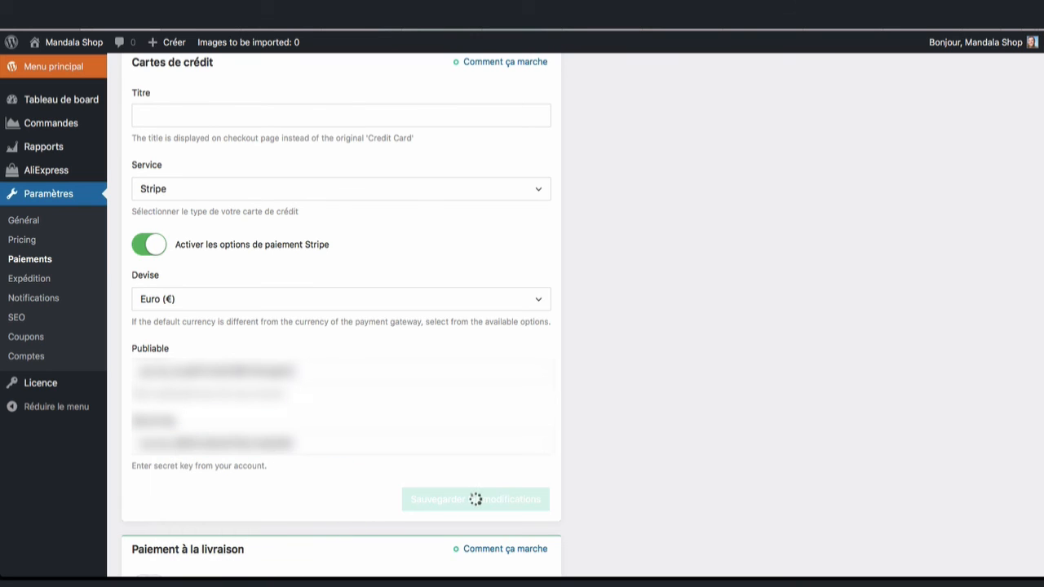